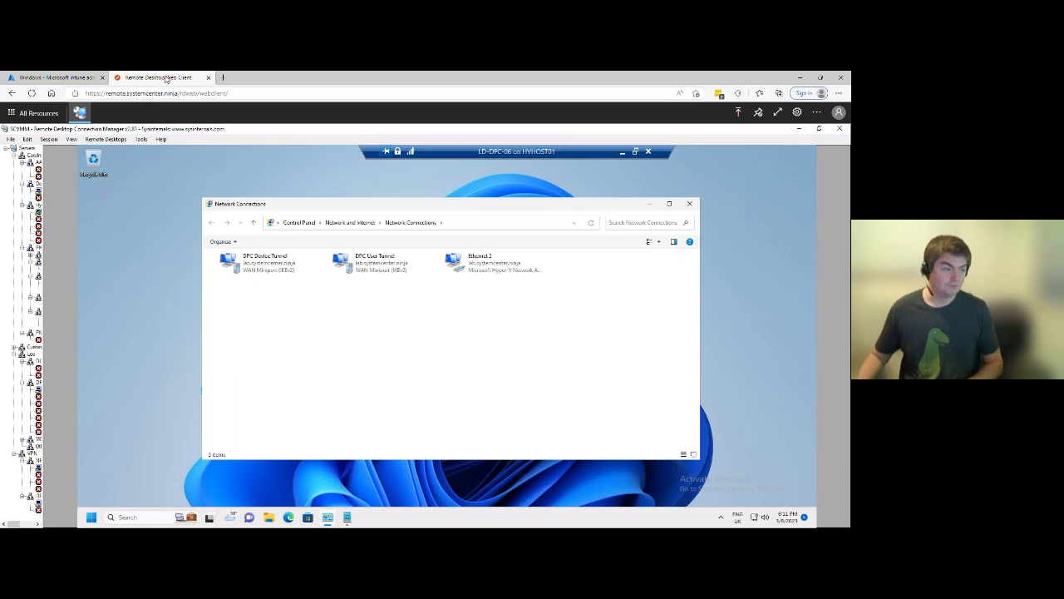
# Examine the DPC Device Tunnel and DPC User Tunnel connections in the remote machine's Network Connections window.
pyautogui.moveTo(461, 201); pyautogui.dragTo(479, 194)
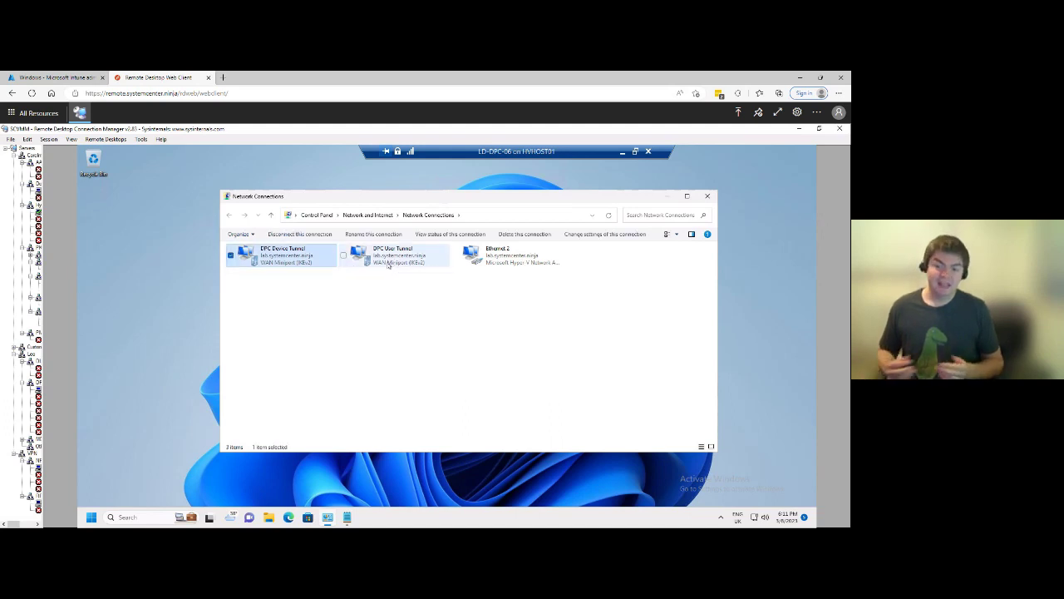
pyautogui.click(387, 264)
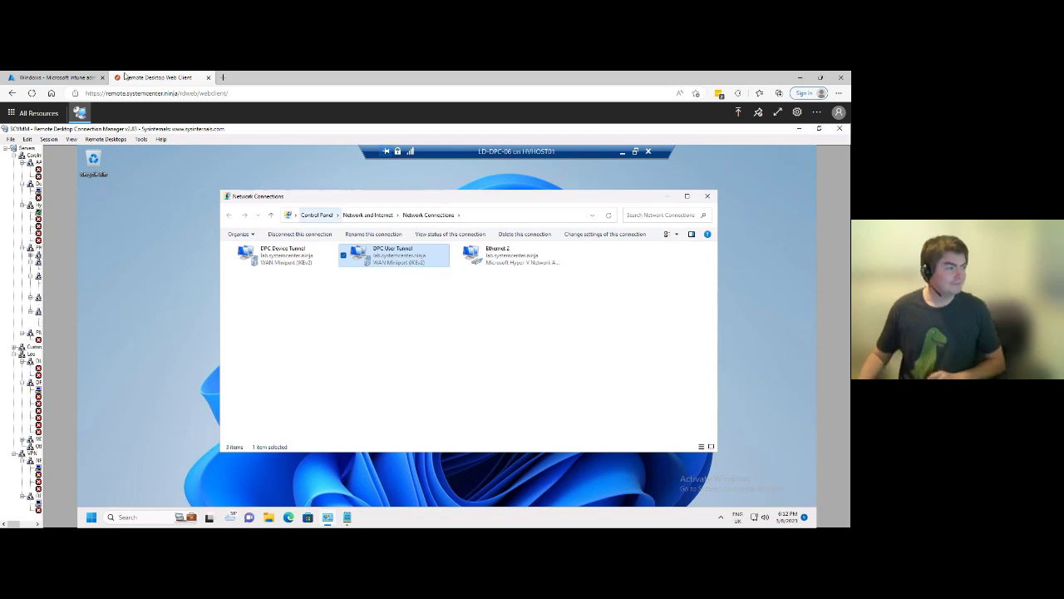
# Switch to the Intune admin center and review the package file and properties of the AOVPN Dynamic Profile Configurator 4.0.0 app.
pyautogui.click(56, 77)
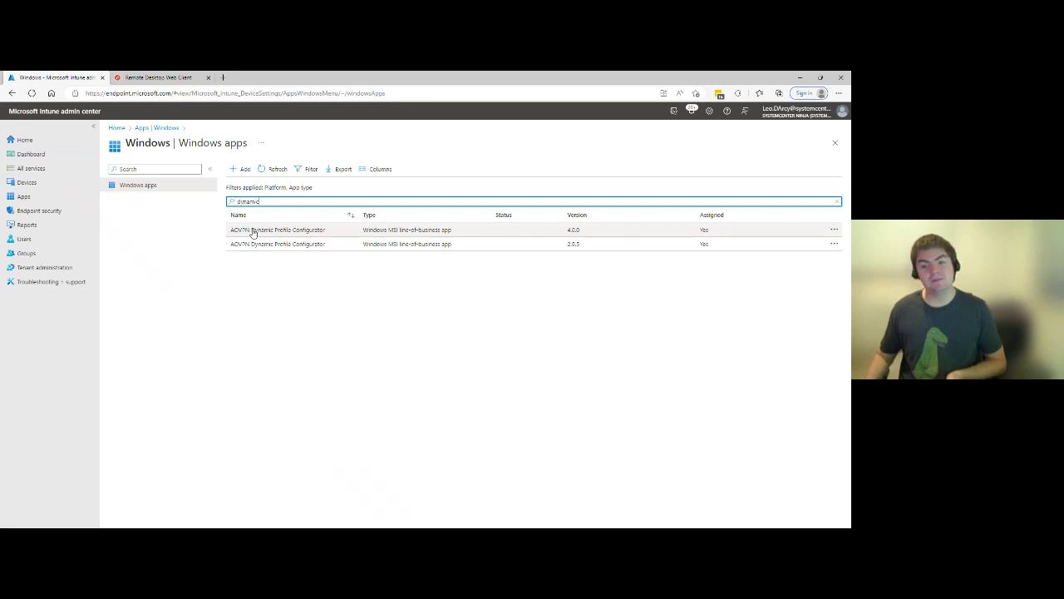
pyautogui.click(279, 230)
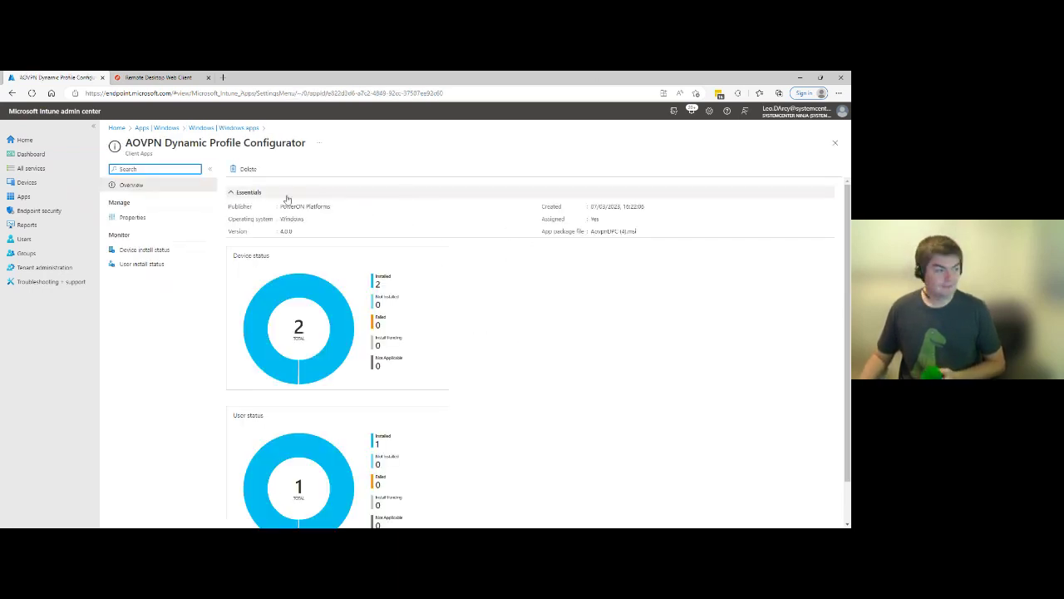
pyautogui.click(557, 233)
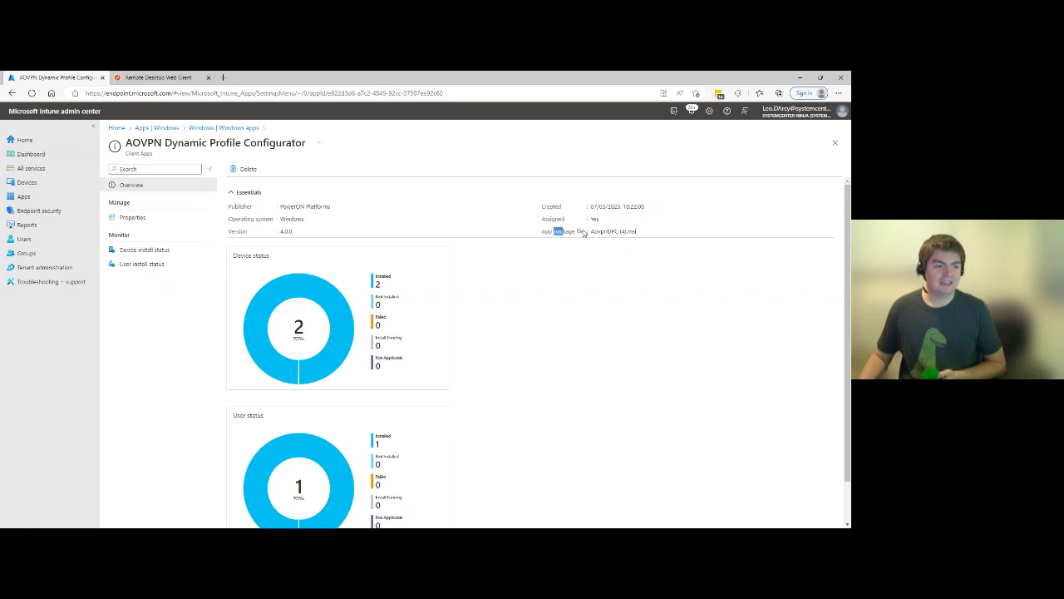
pyautogui.moveTo(555, 232); pyautogui.dragTo(621, 274)
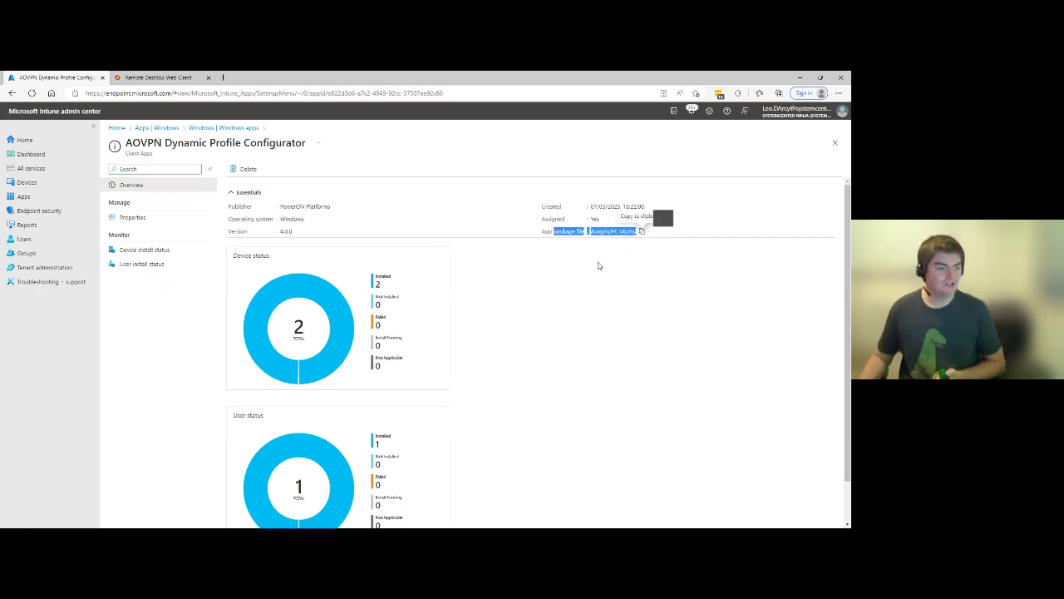
pyautogui.click(601, 264)
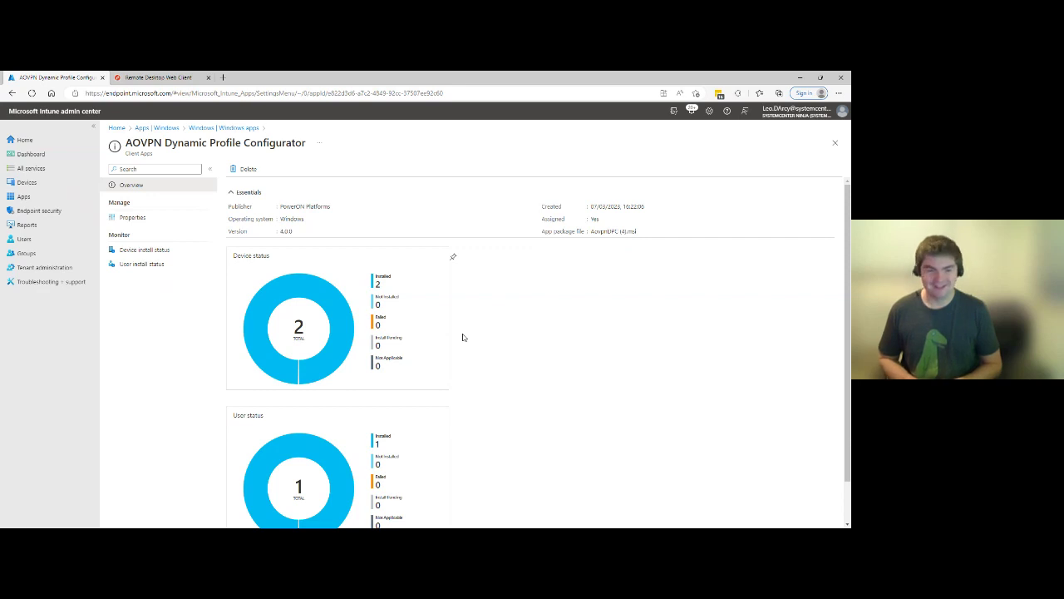
pyautogui.click(173, 219)
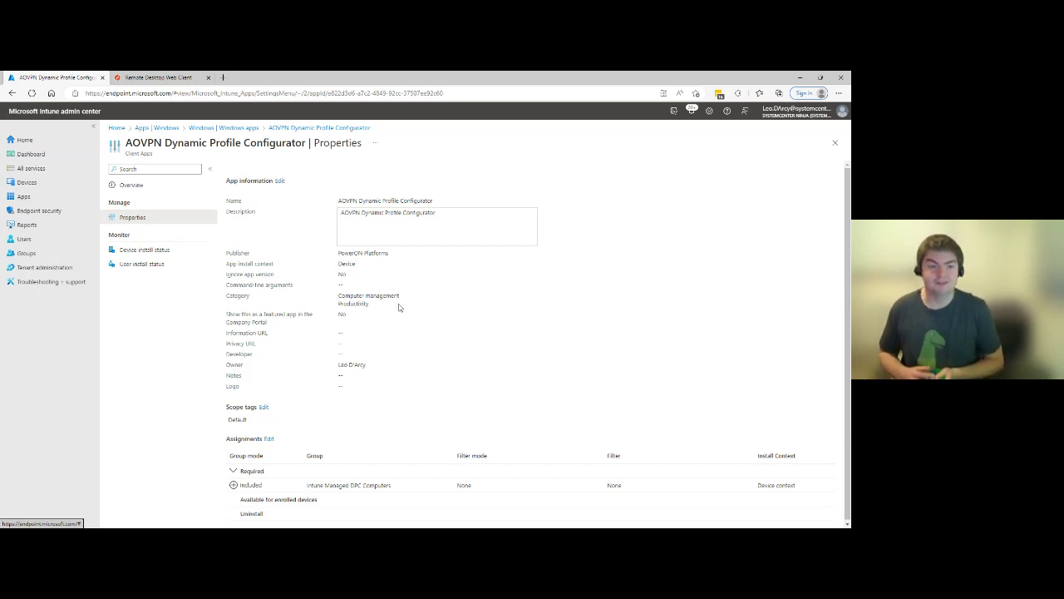
# Search the device configuration profiles for "rsa" to review the Windows certificate profiles, and clear the search.
pyautogui.click(38, 183)
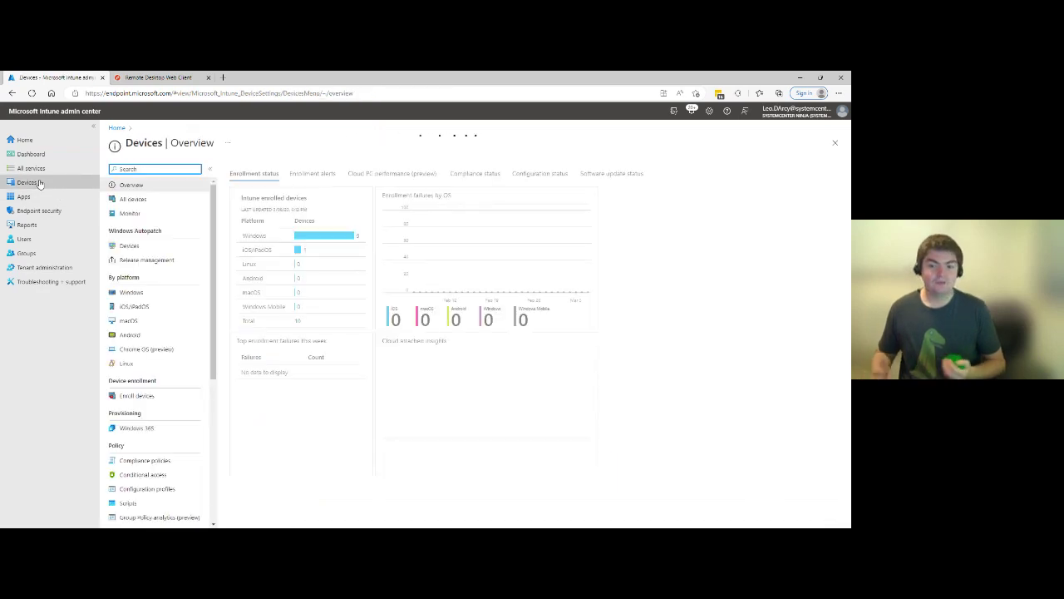
pyautogui.click(147, 489)
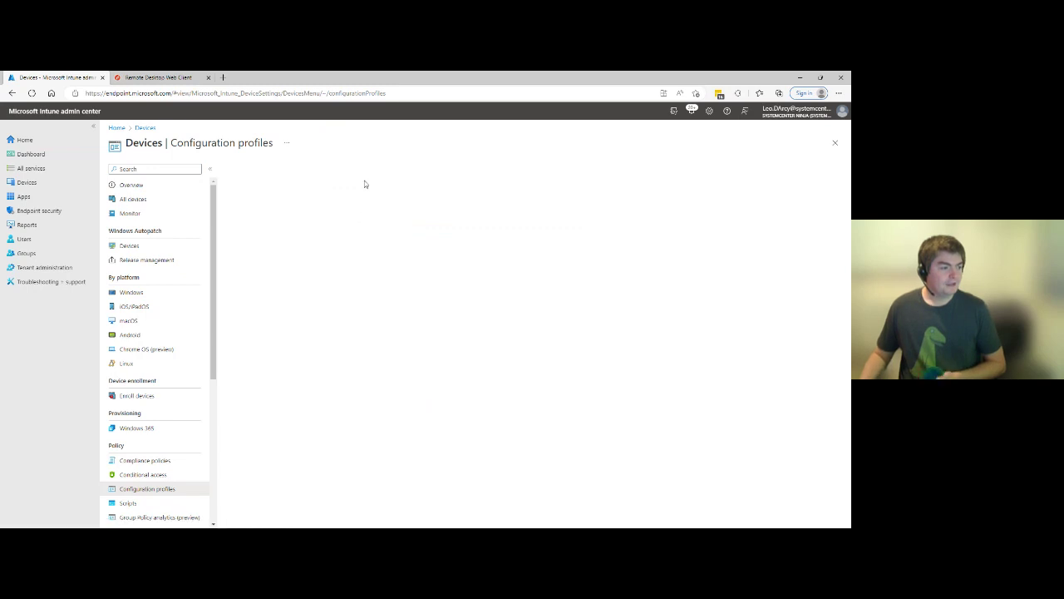
pyautogui.click(278, 218)
pyautogui.write('ra')
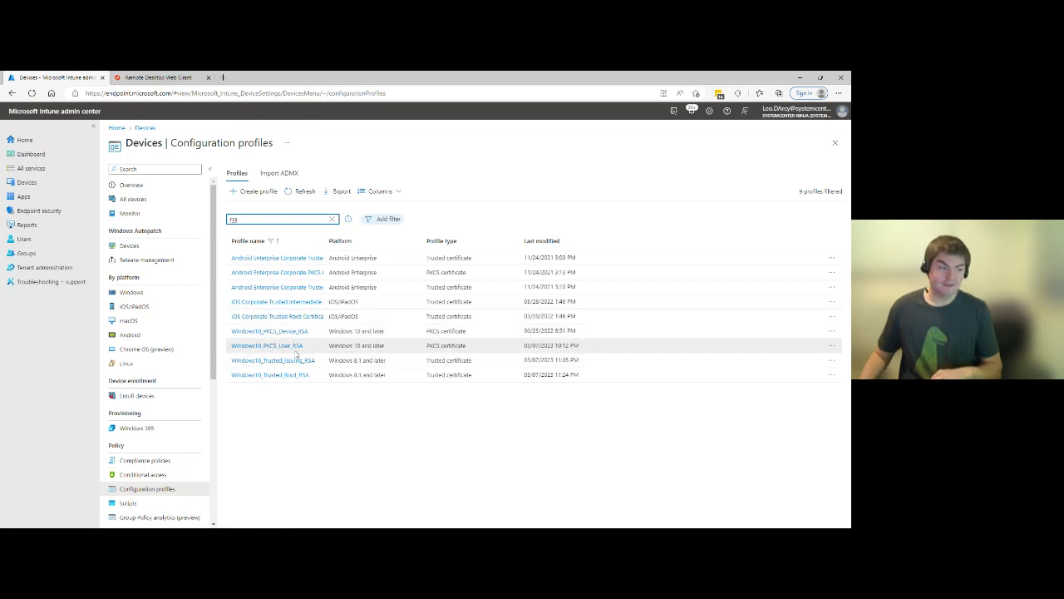
pyautogui.moveTo(281, 345); pyautogui.dragTo(289, 336)
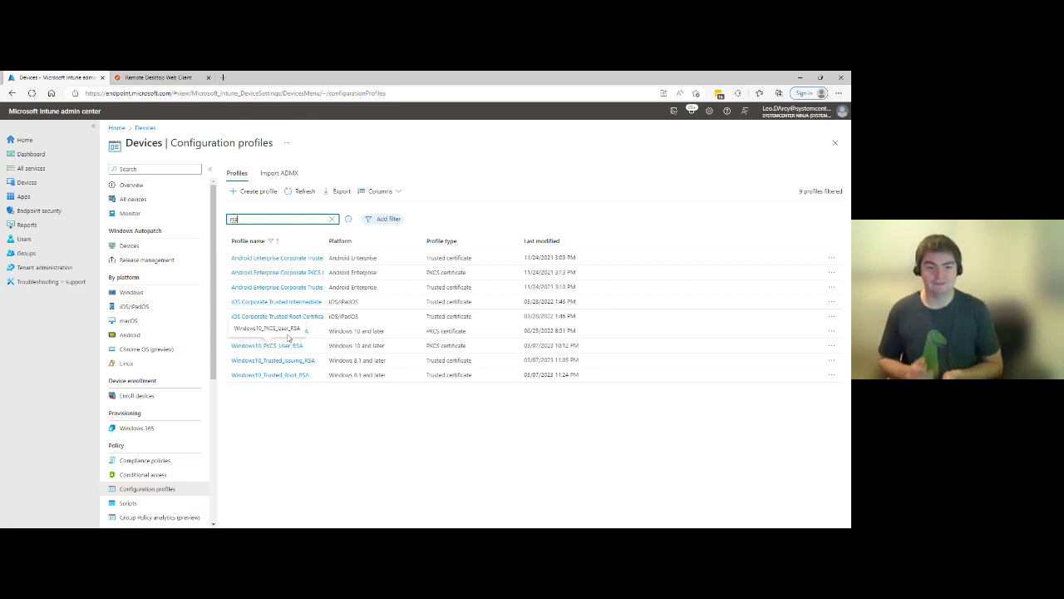
pyautogui.moveTo(288, 337); pyautogui.dragTo(287, 336)
pyautogui.click(332, 218)
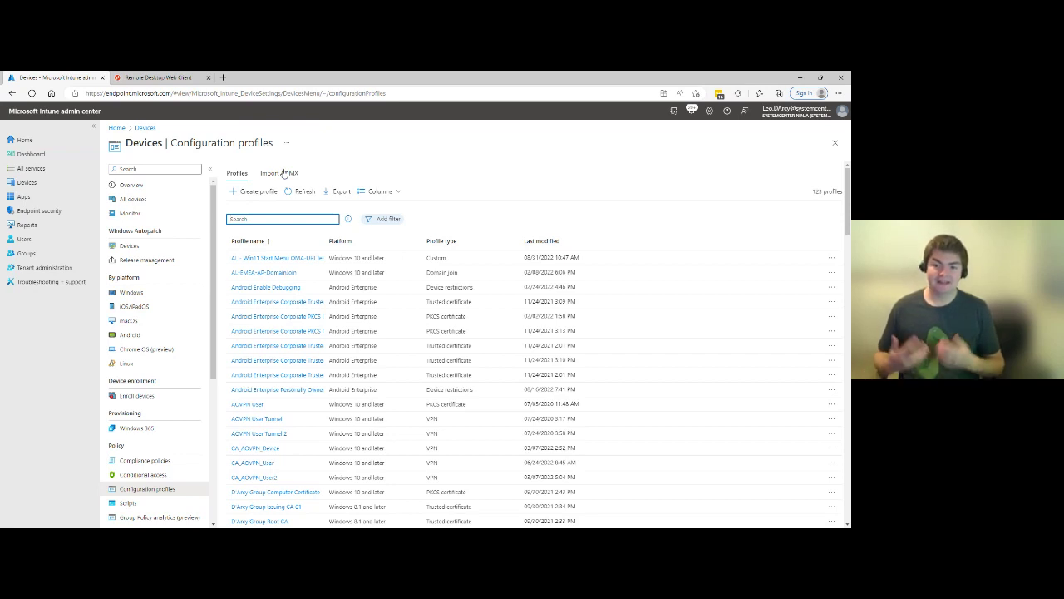
# Review the imported ADMX templates, particularly the Windows.admx entry.
pyautogui.click(283, 172)
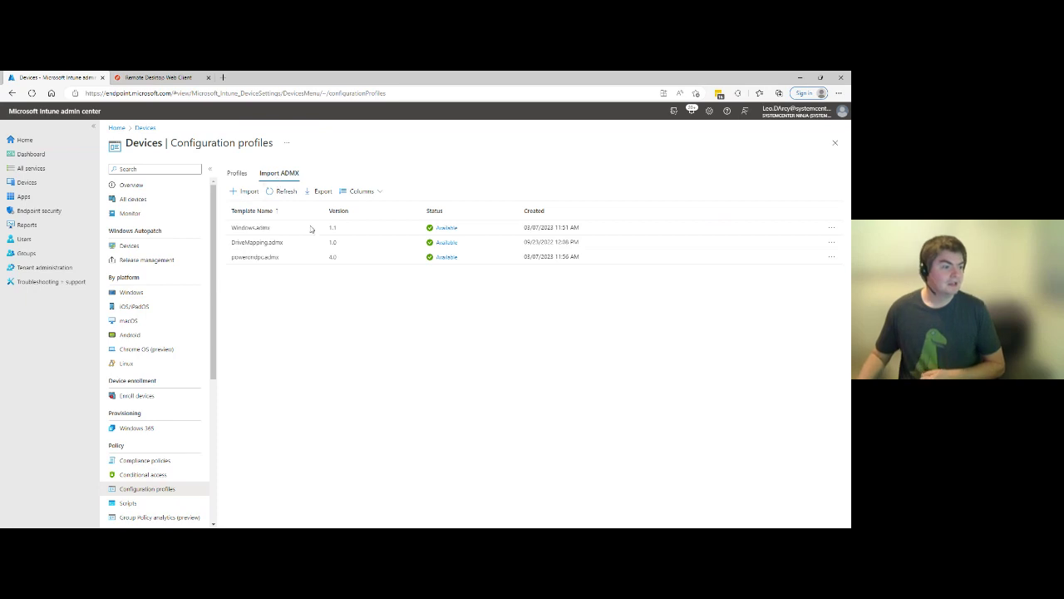
pyautogui.moveTo(224, 232); pyautogui.dragTo(613, 232)
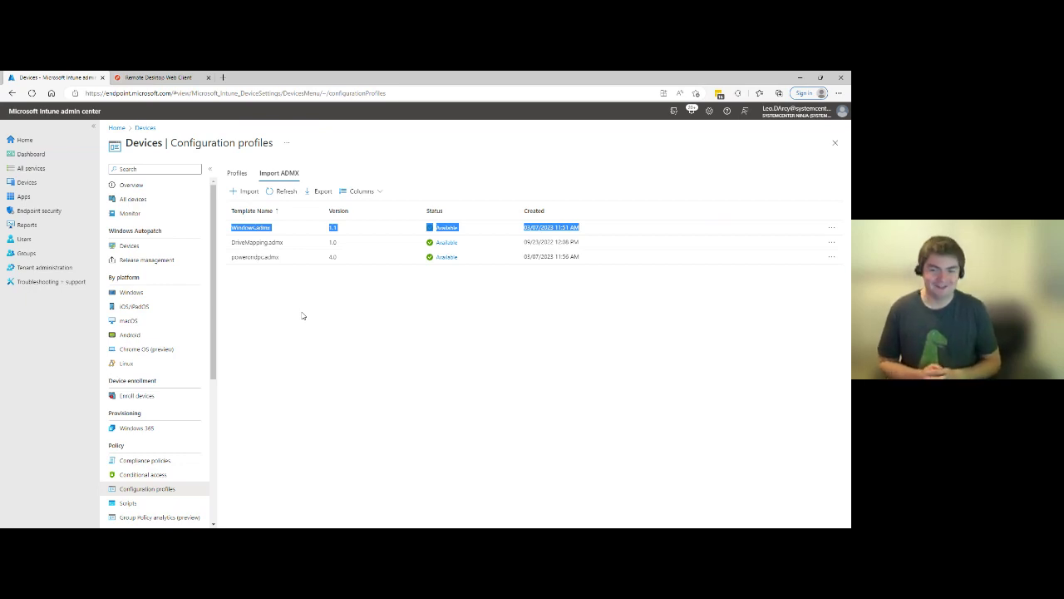
pyautogui.click(335, 305)
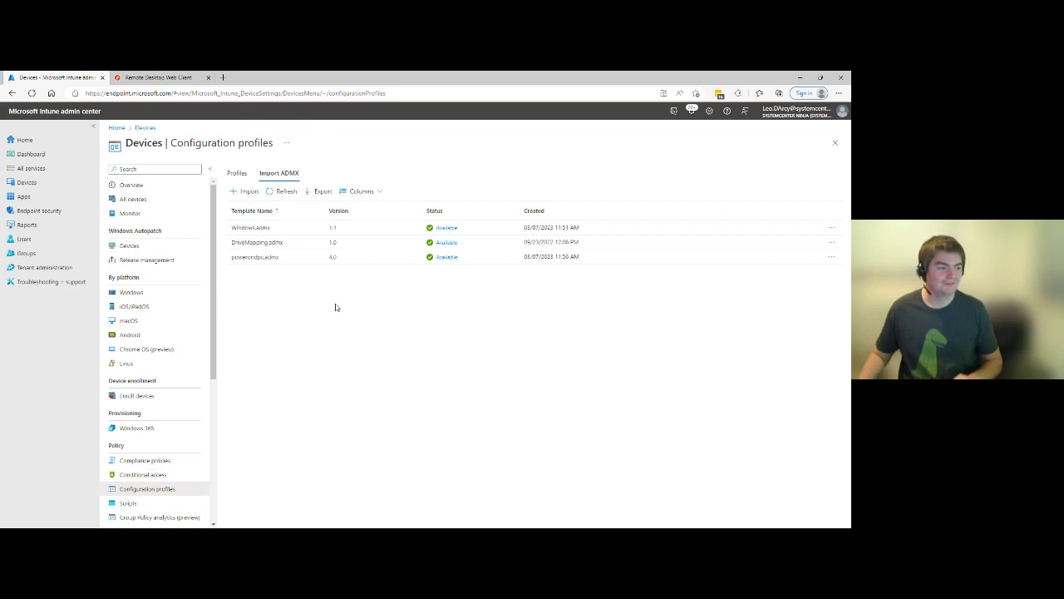
# Start an ADMX import and select Windows.admx in C:\Windows\PolicyDefinitions as the ADMX file candidate.
pyautogui.click(246, 192)
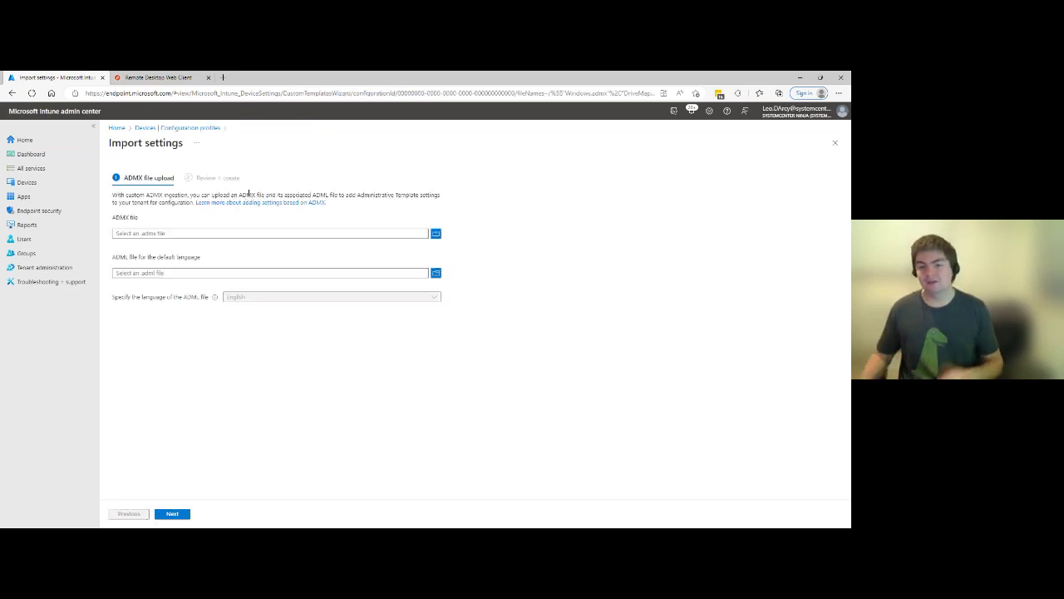
pyautogui.click(436, 234)
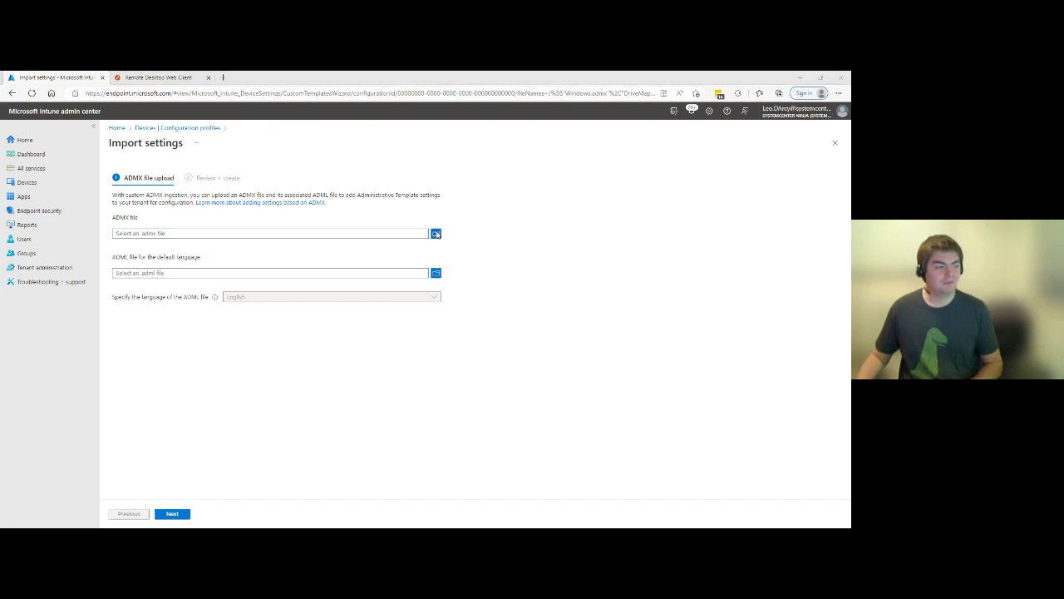
pyautogui.scroll(-3, 34, 263)
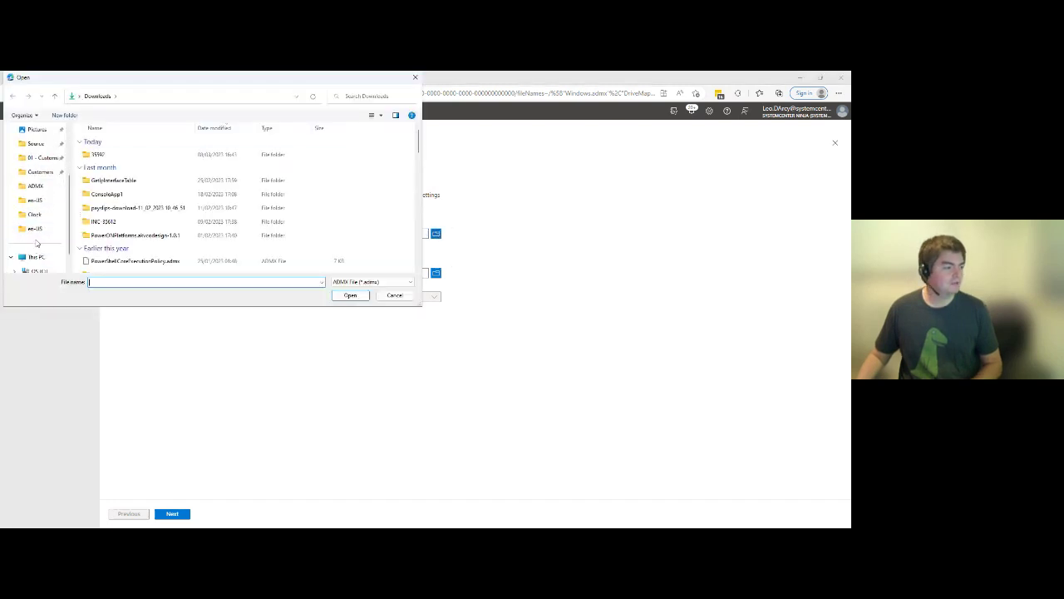
pyautogui.click(37, 270)
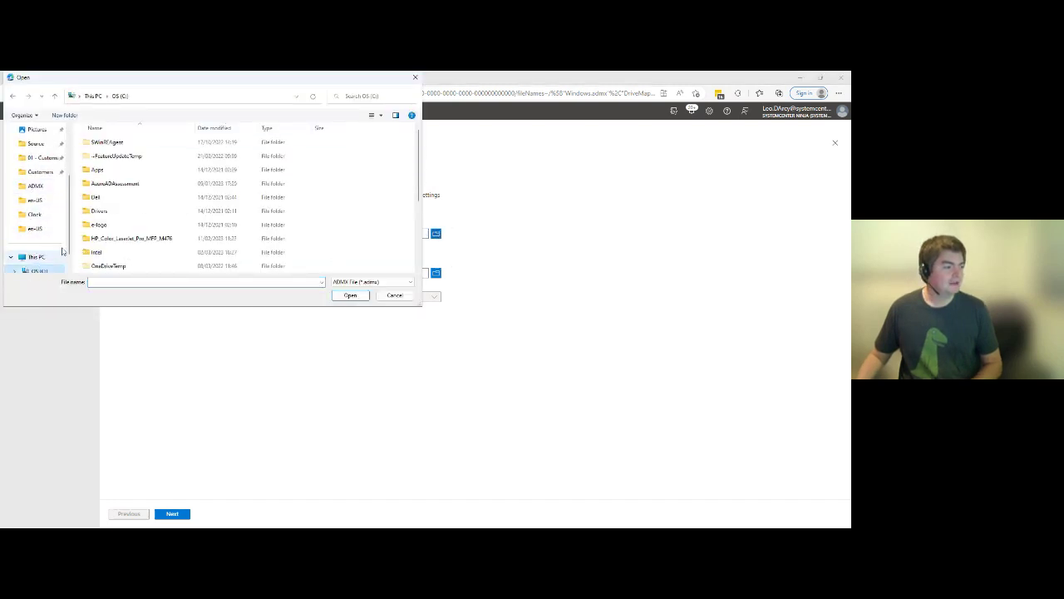
pyautogui.click(97, 200)
pyautogui.scroll(-3, 97, 203)
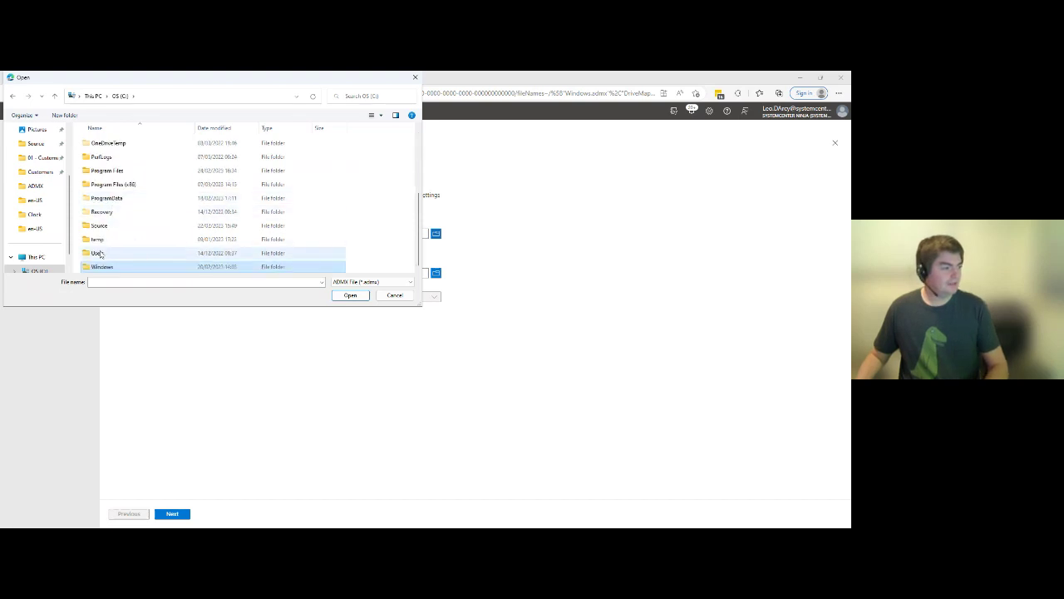
pyautogui.doubleClick(104, 266)
pyautogui.write('pol')
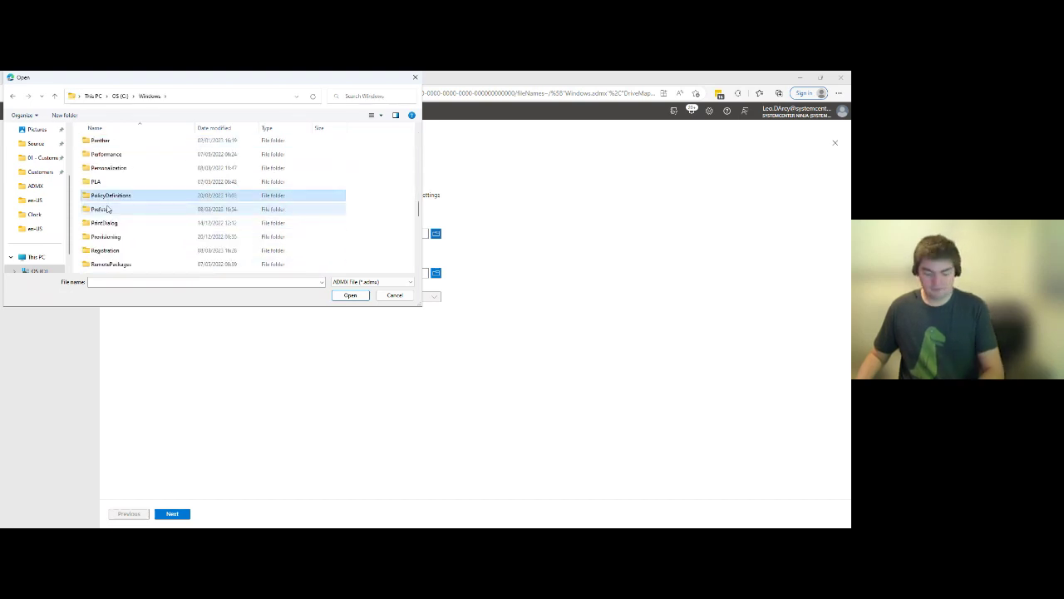
pyautogui.press('Return')
pyautogui.click(112, 197)
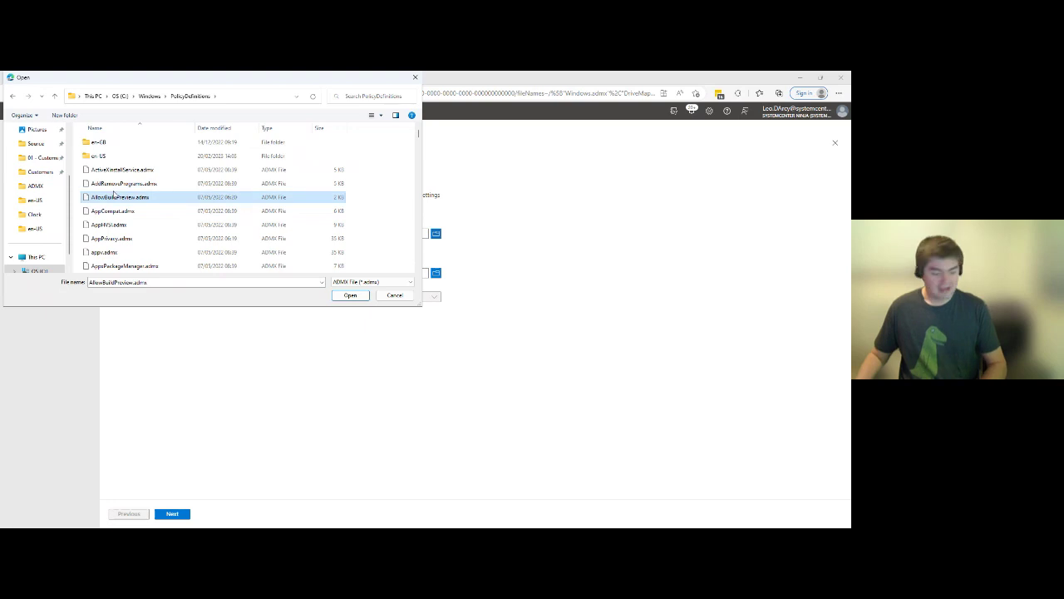
pyautogui.write('wi')
pyautogui.click(123, 208)
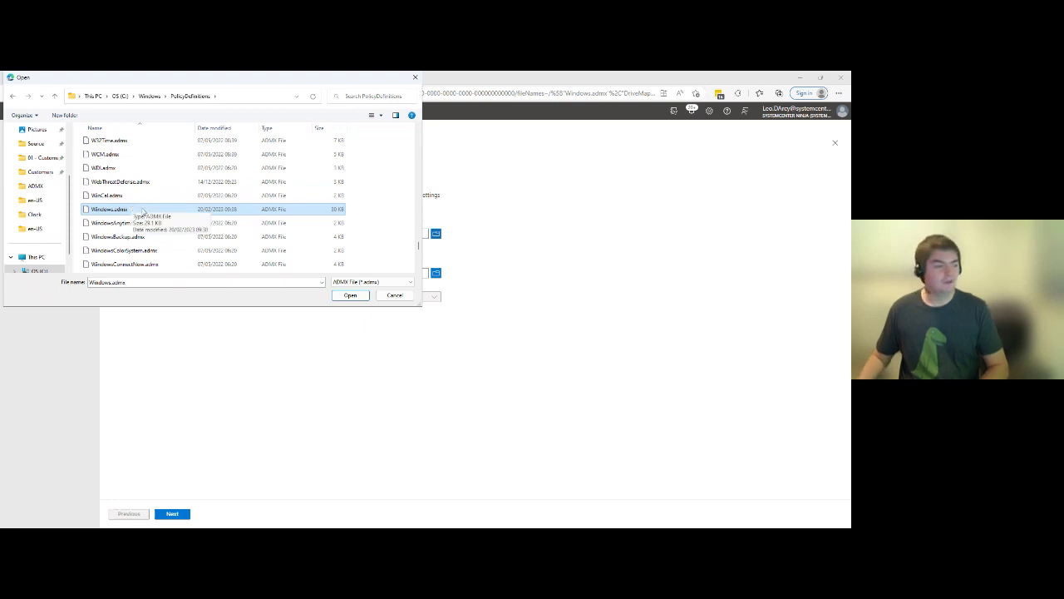
# Look into the en-US language folder of PolicyDefinitions, and abandon the ADMX import without choosing any files.
pyautogui.scroll(20, 179, 197)
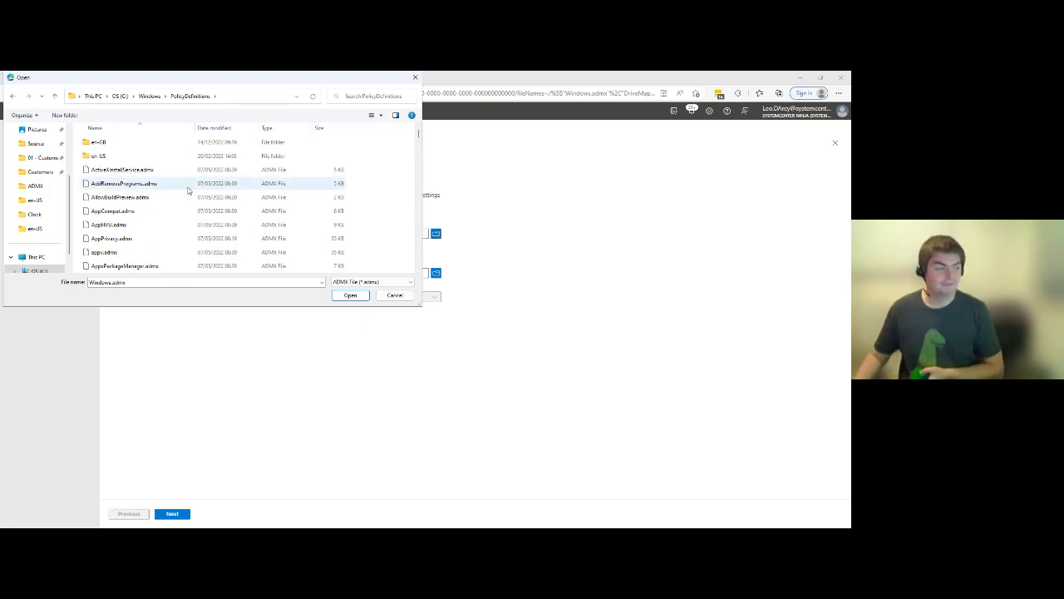
pyautogui.doubleClick(106, 156)
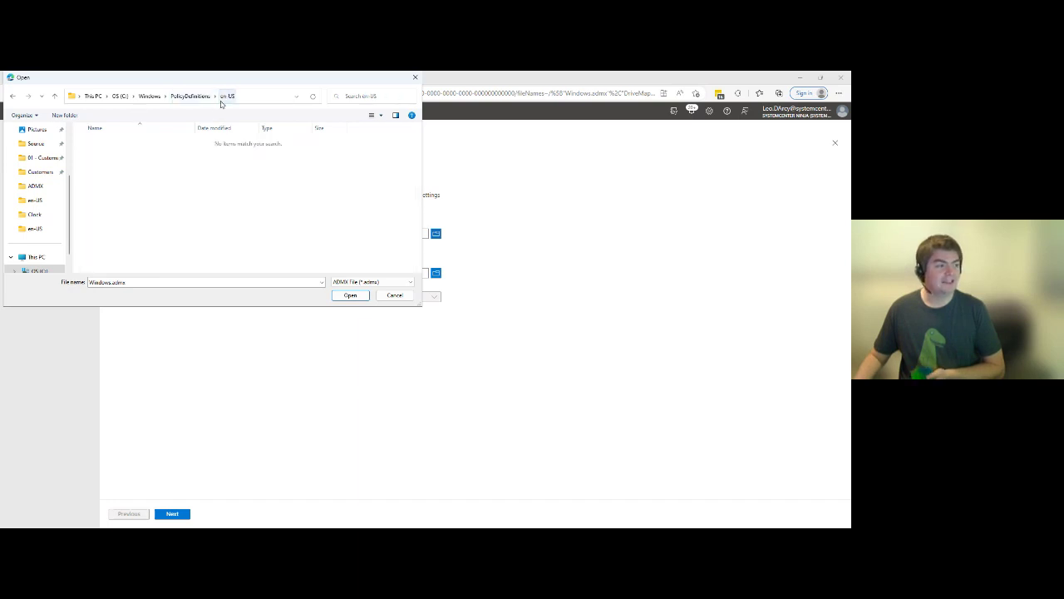
pyautogui.click(394, 296)
pyautogui.click(437, 275)
pyautogui.click(396, 300)
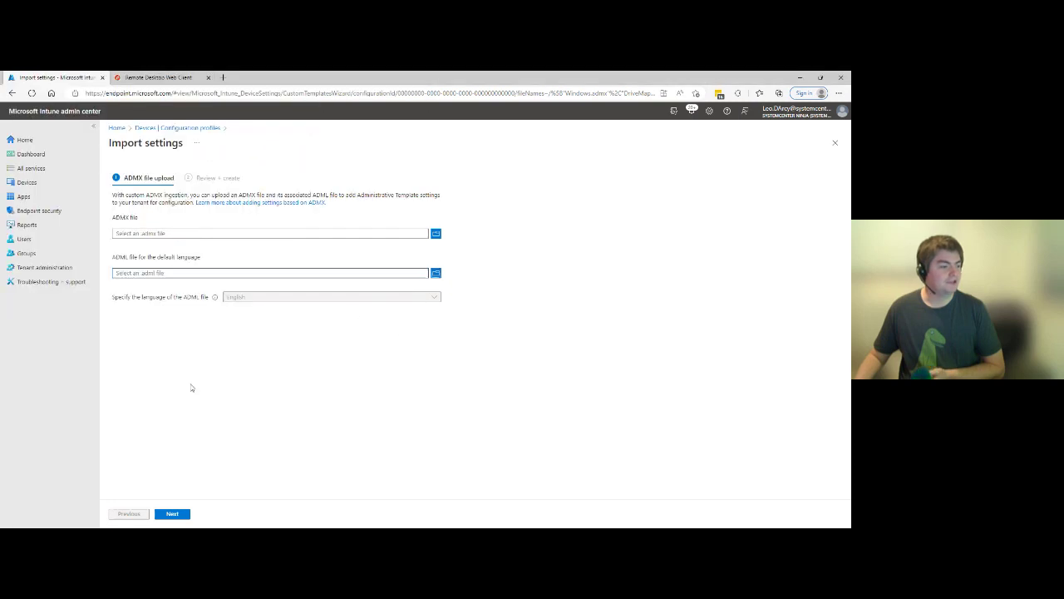
pyautogui.click(835, 144)
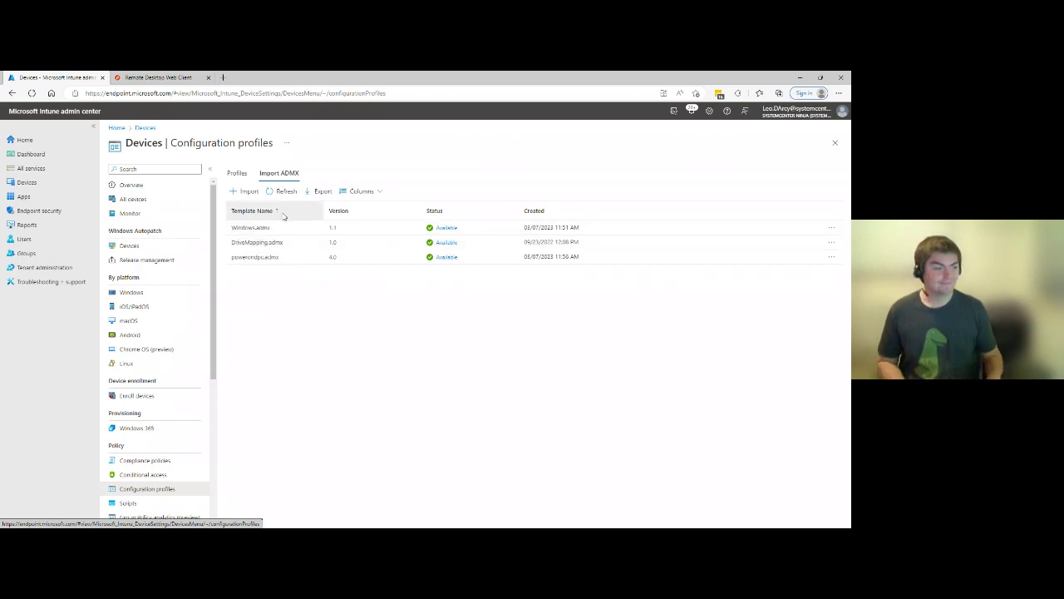
# Search the configuration profiles for "dpc" and open the DPC User Tunnel profile.
pyautogui.click(238, 173)
pyautogui.click(276, 220)
pyautogui.write('dpc')
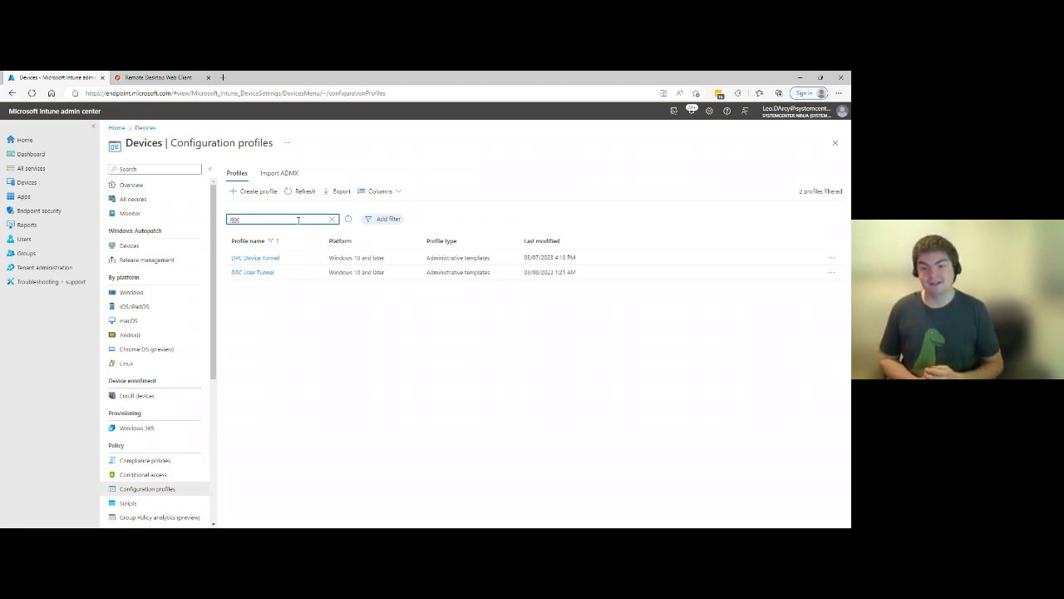
pyautogui.click(254, 273)
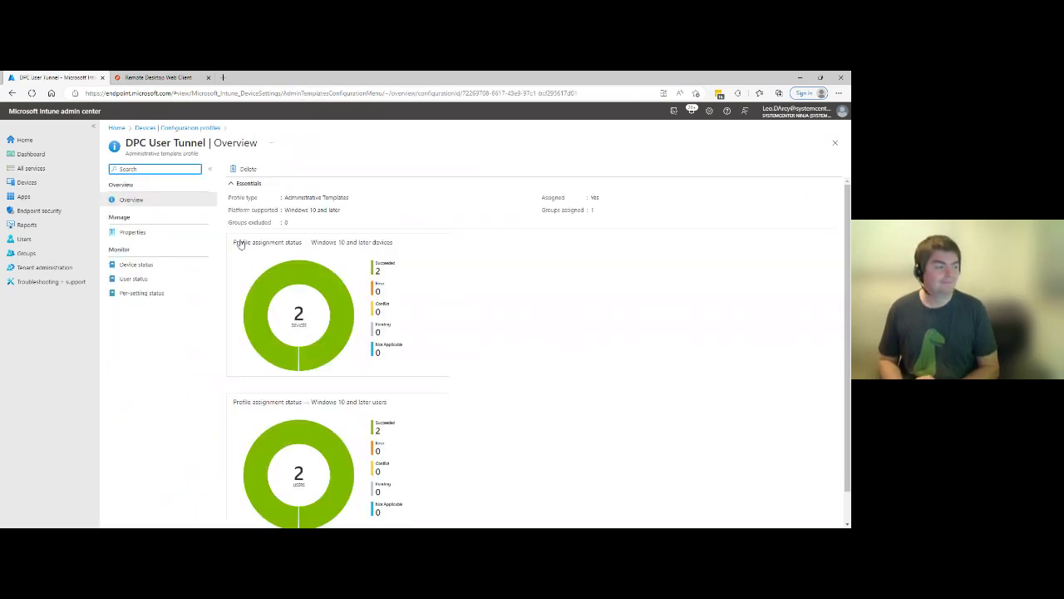
# Open the DPC User Tunnel profile's configuration settings for editing and inspect the required NPS / RADIUS List setting.
pyautogui.click(148, 233)
pyautogui.scroll(-3, 432, 238)
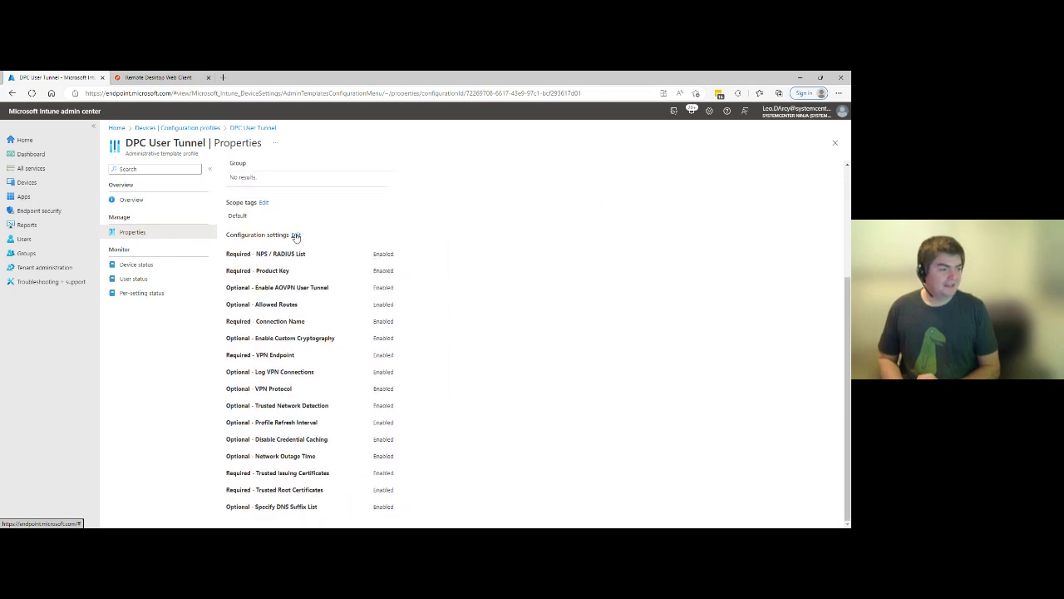
pyautogui.click(296, 234)
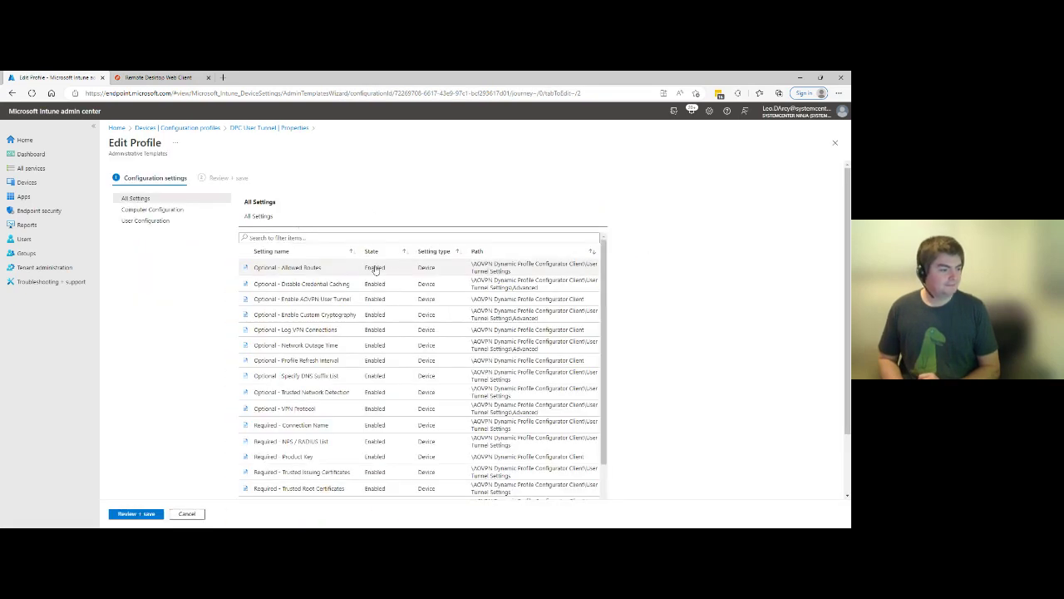
pyautogui.scroll(-3, 295, 320)
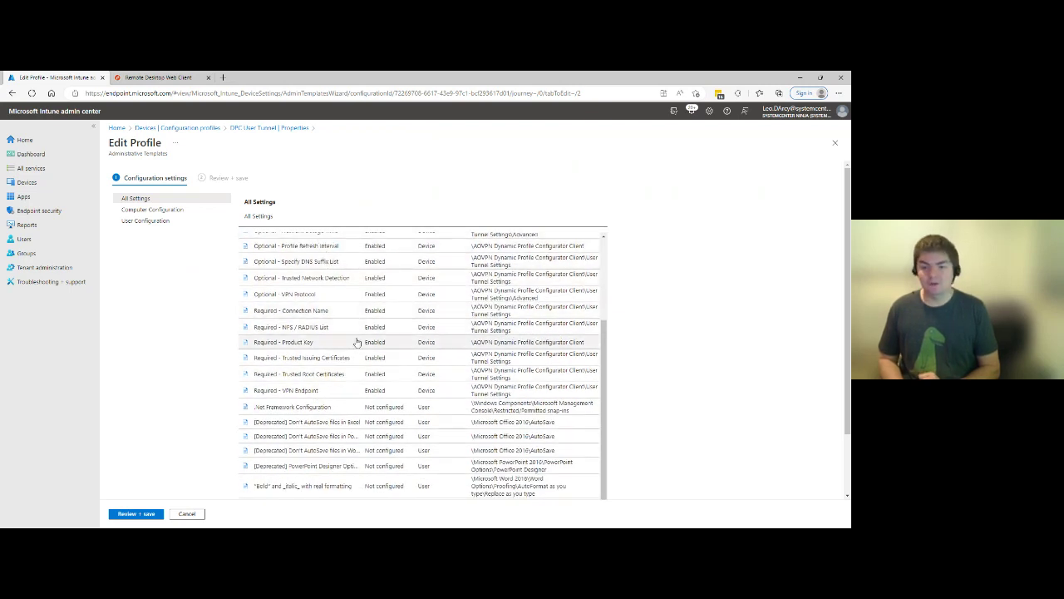
pyautogui.click(291, 327)
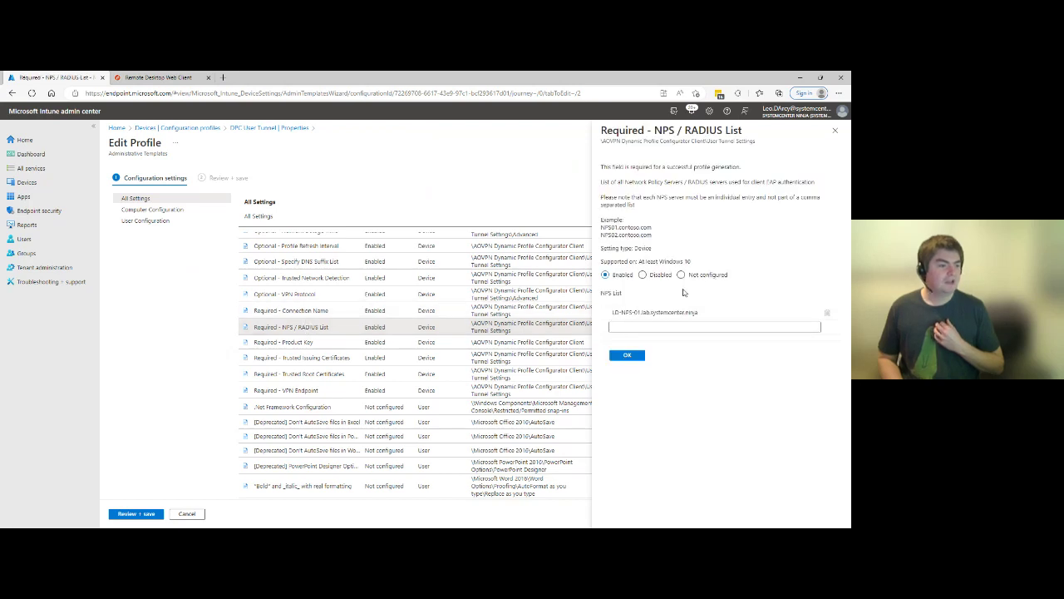
pyautogui.click(835, 129)
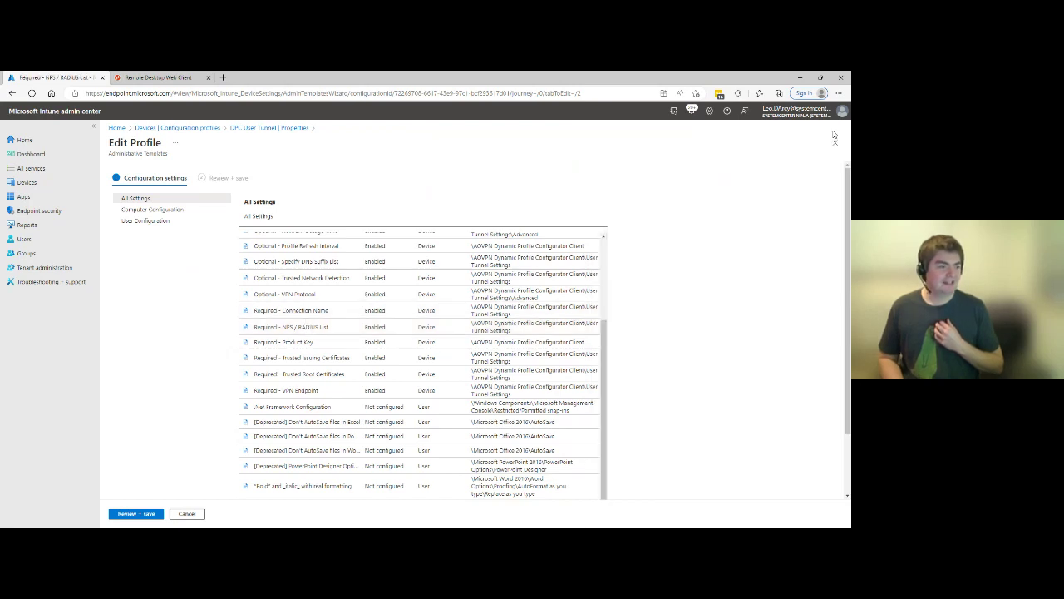
# Inspect the Optional - Specify DNS Suffix List setting in the DPC User Tunnel profile and close it without changes.
pyautogui.click(297, 261)
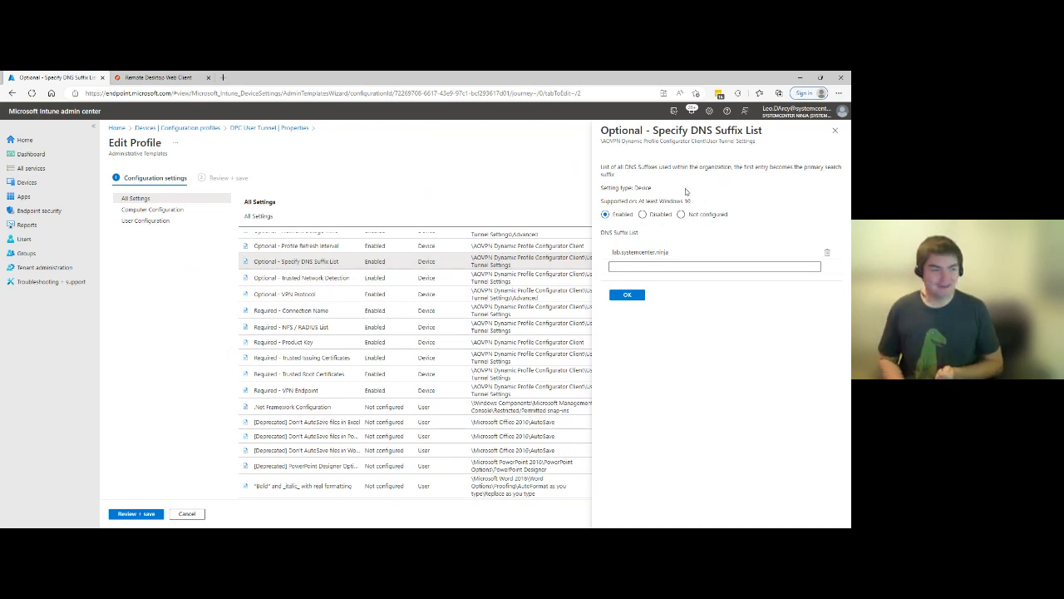
pyautogui.click(835, 130)
pyautogui.scroll(5, 370, 307)
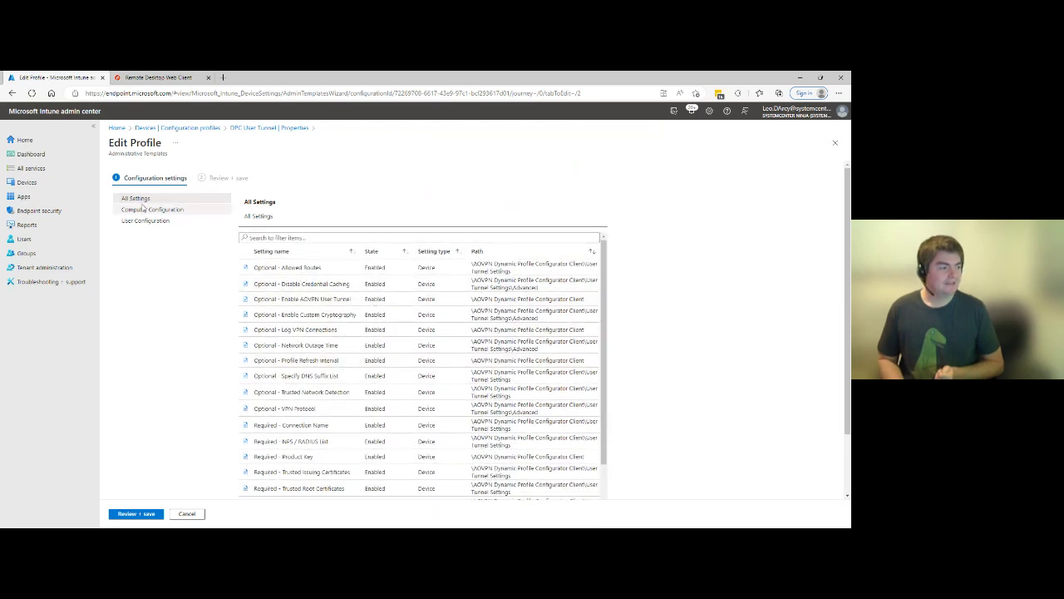
# Enable the Optional - Clear disabled profile list setting in the AOVPN Dynamic Profile Configurator Client folder of Computer Configuration.
pyautogui.click(153, 210)
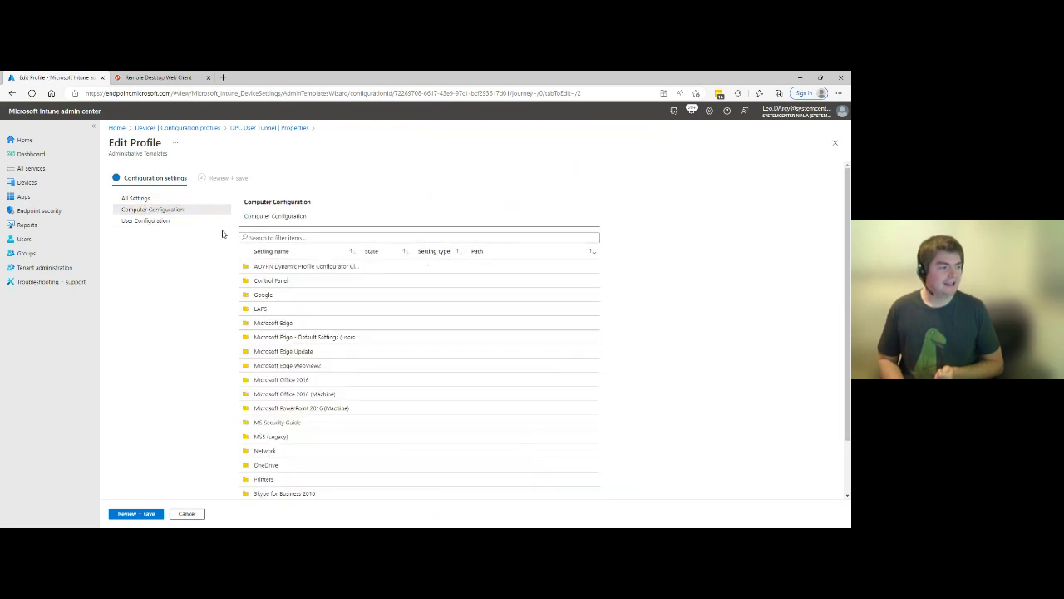
pyautogui.click(291, 267)
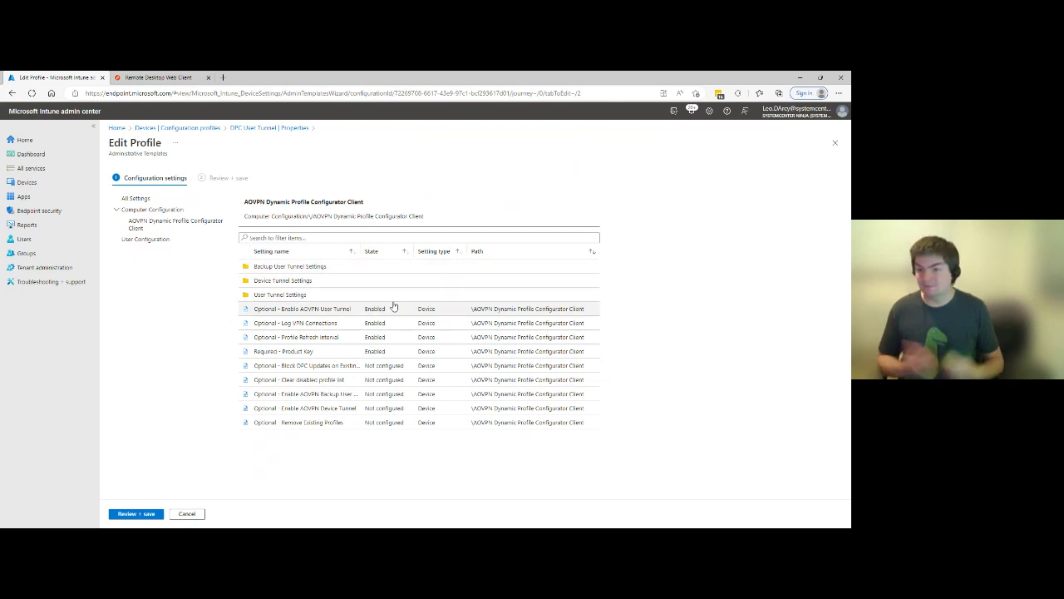
pyautogui.click(300, 379)
pyautogui.click(683, 229)
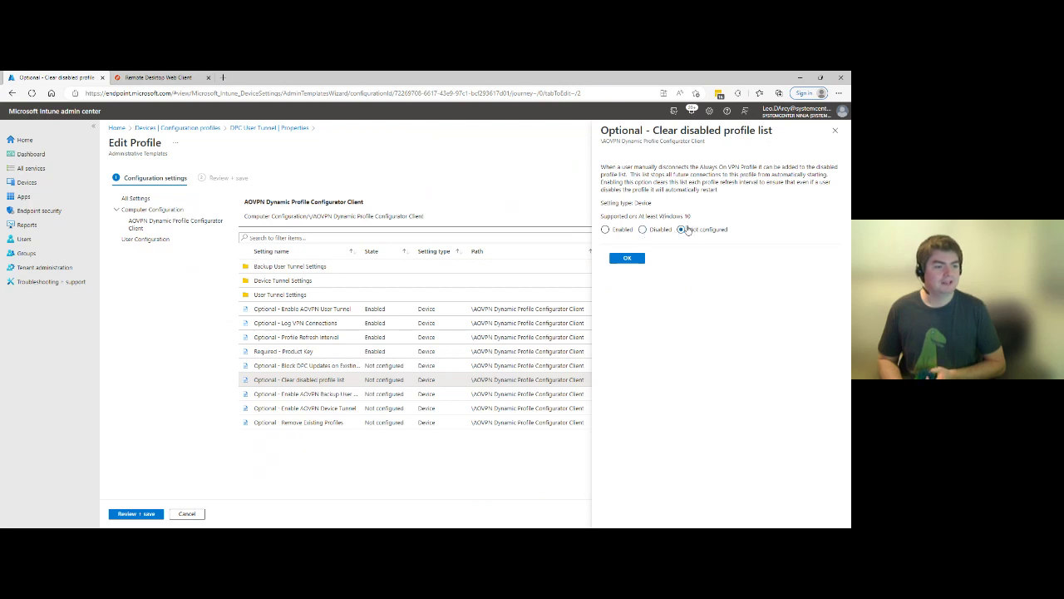
pyautogui.click(616, 231)
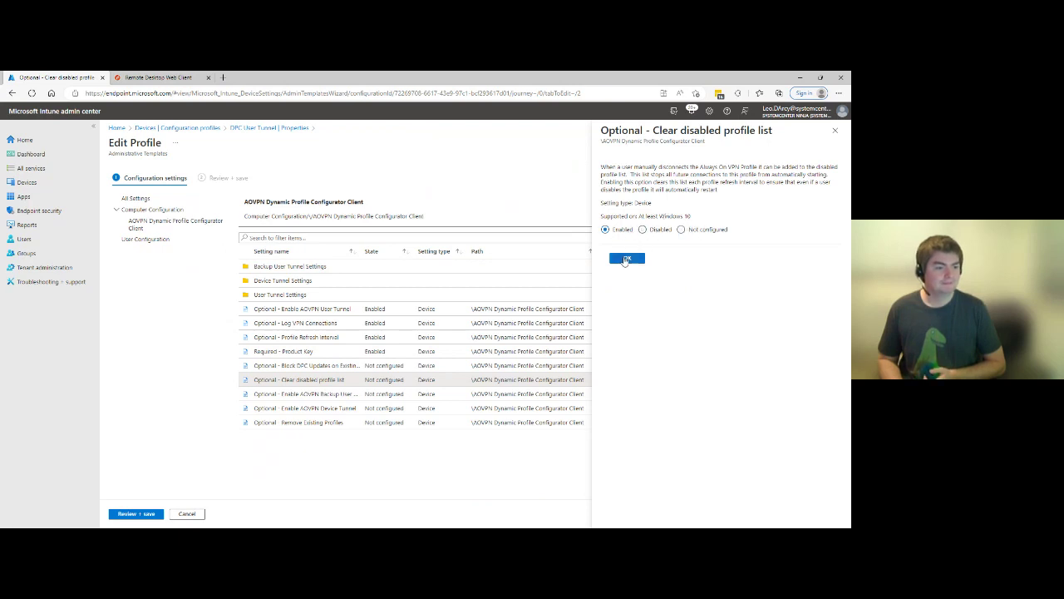
pyautogui.click(625, 259)
# Review and save the DPC User Tunnel profile changes, and switch to the Remote Desktop Web Client session.
pyautogui.click(138, 517)
pyautogui.click(136, 514)
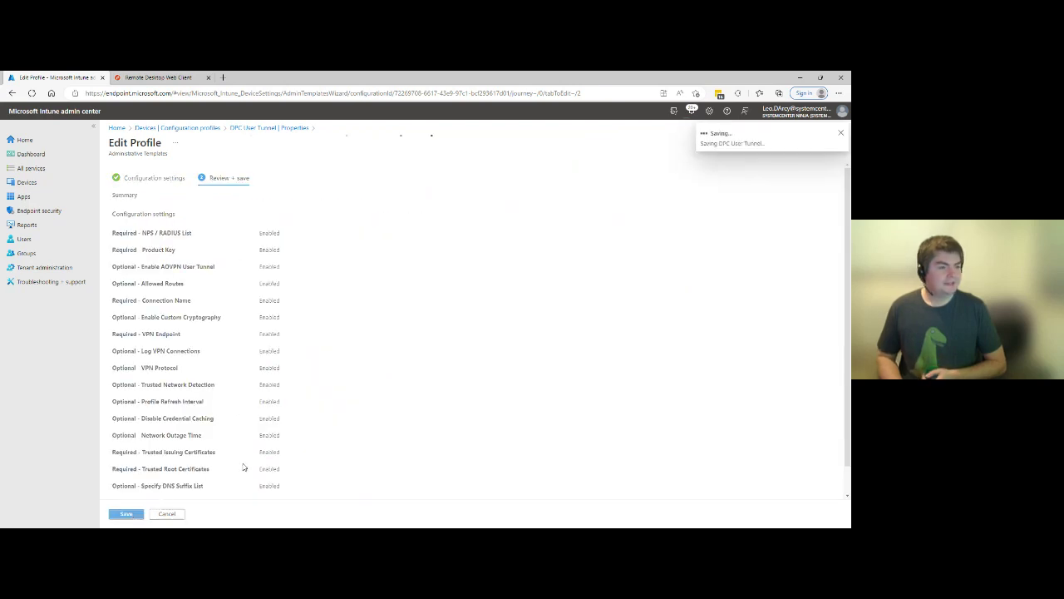
pyautogui.click(160, 78)
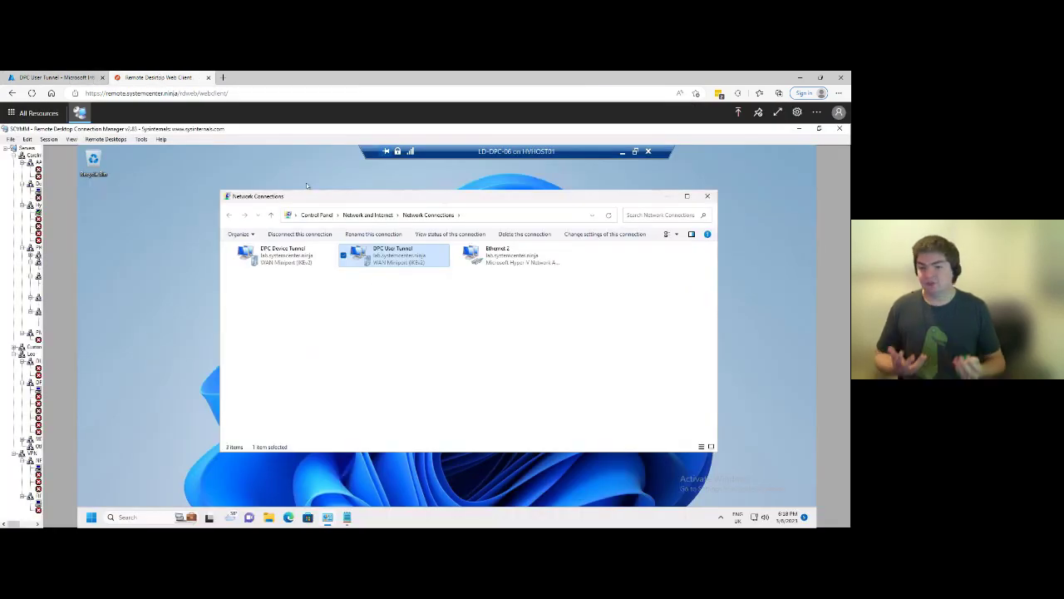
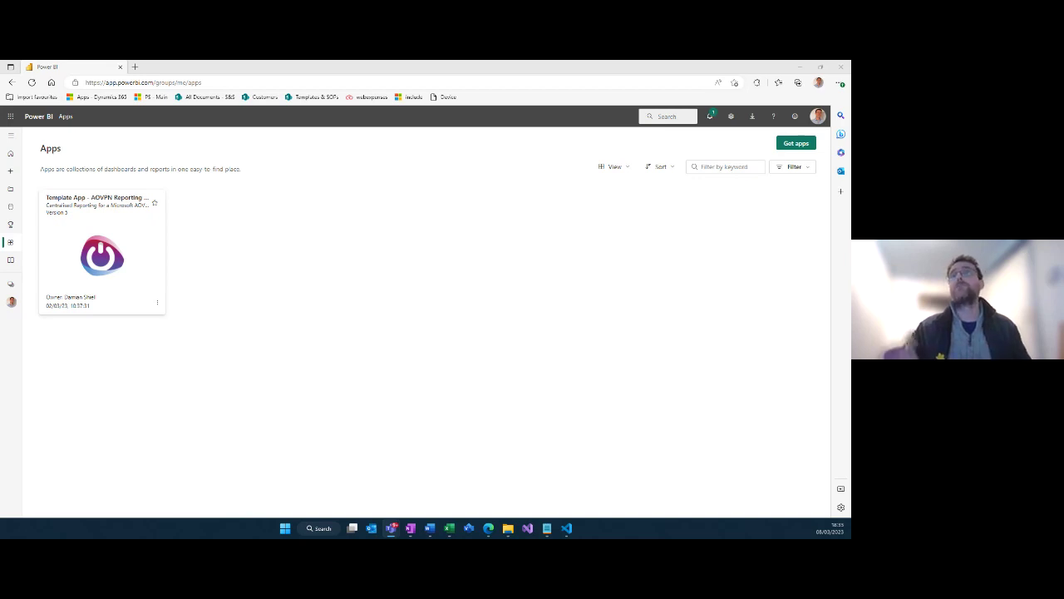
# Open the AOVPN Reporting template app in Power BI and examine its Summary and Server Overview pages.
pyautogui.click(132, 239)
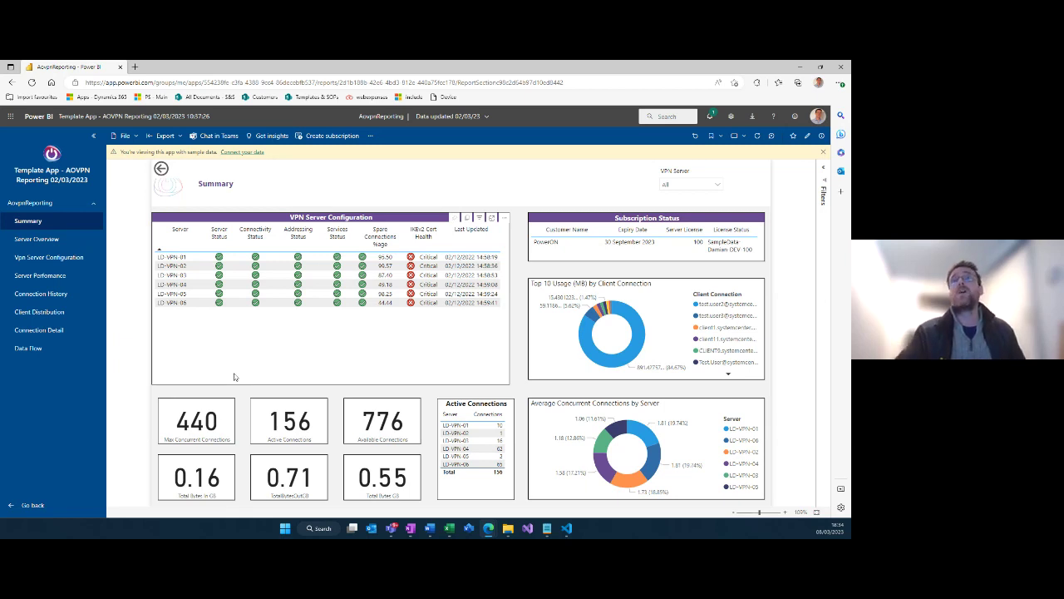
pyautogui.click(37, 239)
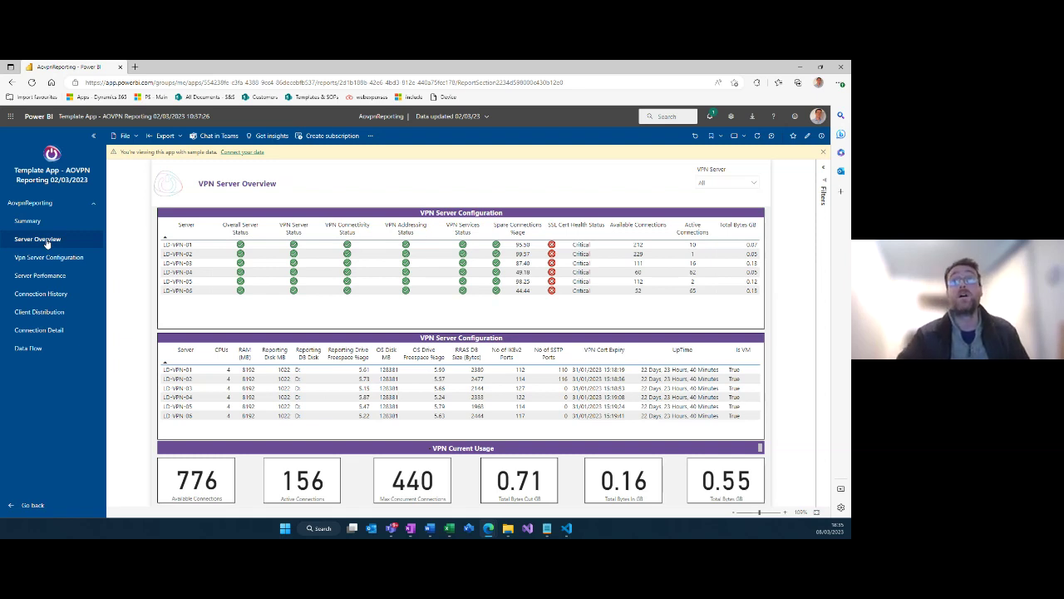
# Filter the VPN Server Configuration page to LD-VPN-02 and examine the Server Performance page for that server.
pyautogui.click(66, 257)
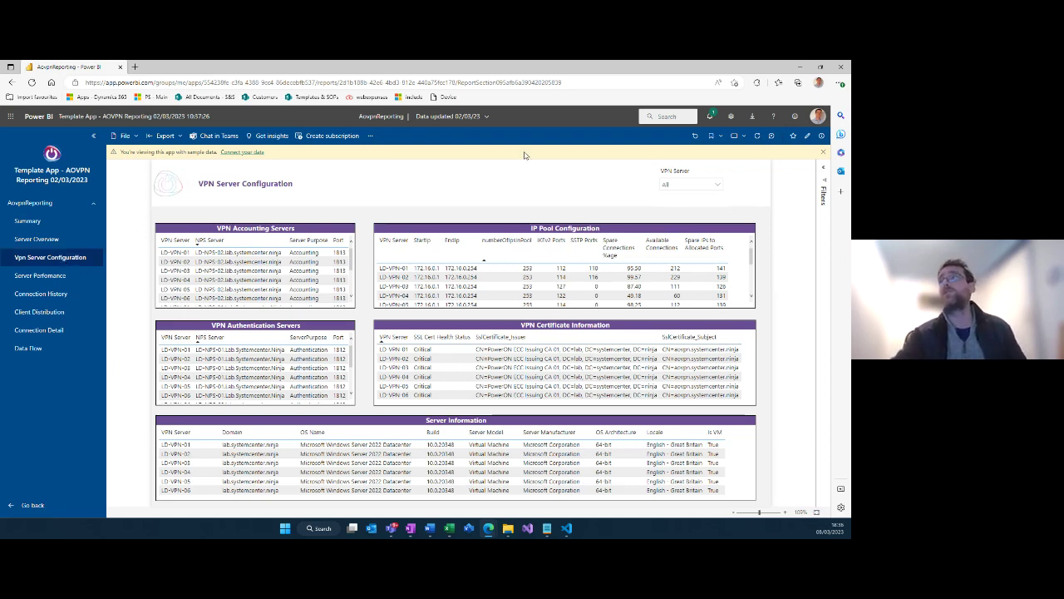
pyautogui.click(718, 186)
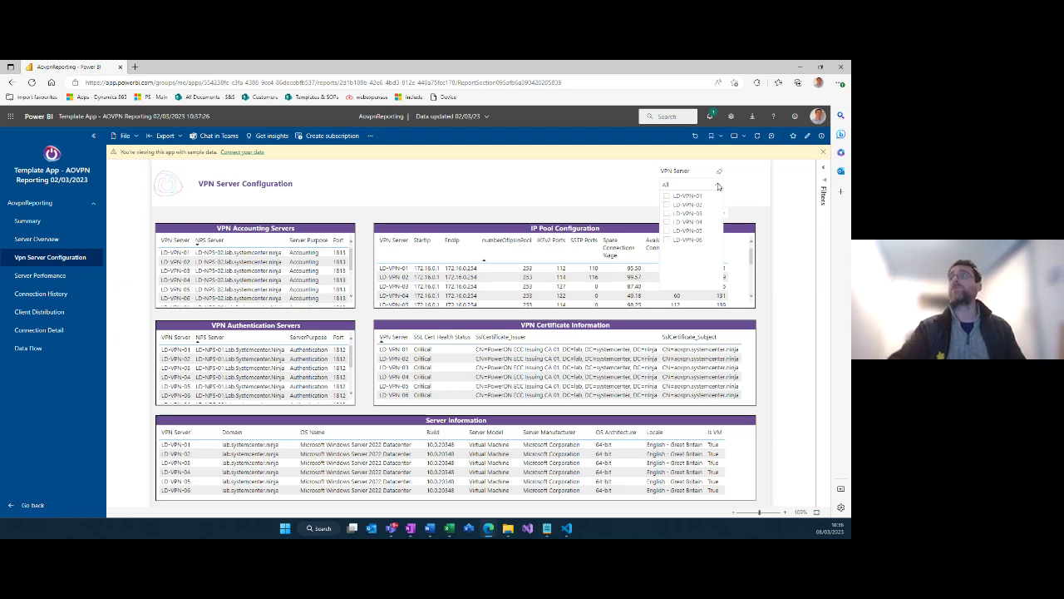
pyautogui.click(667, 205)
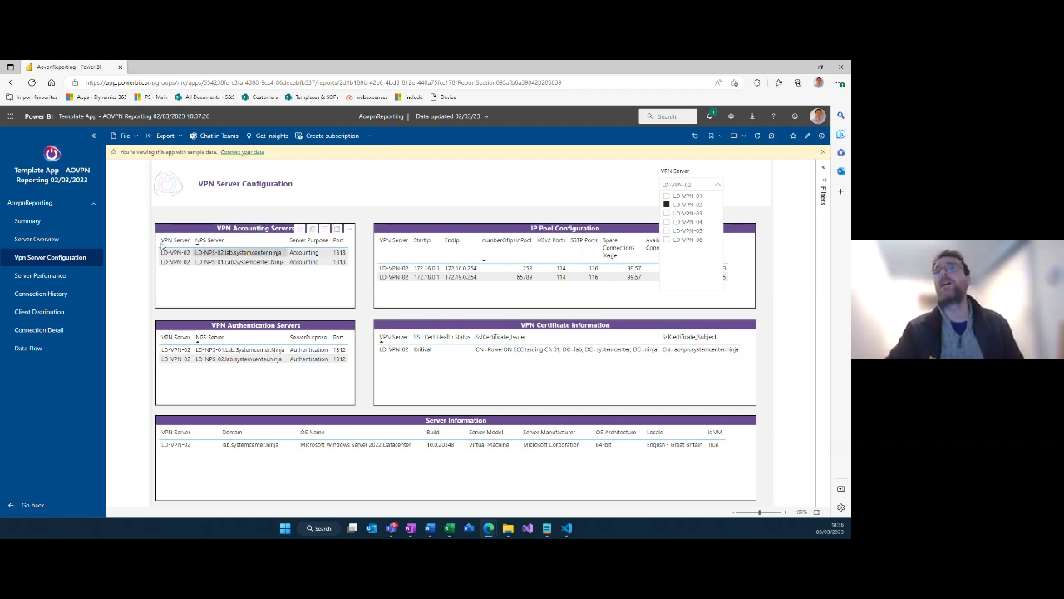
pyautogui.click(48, 275)
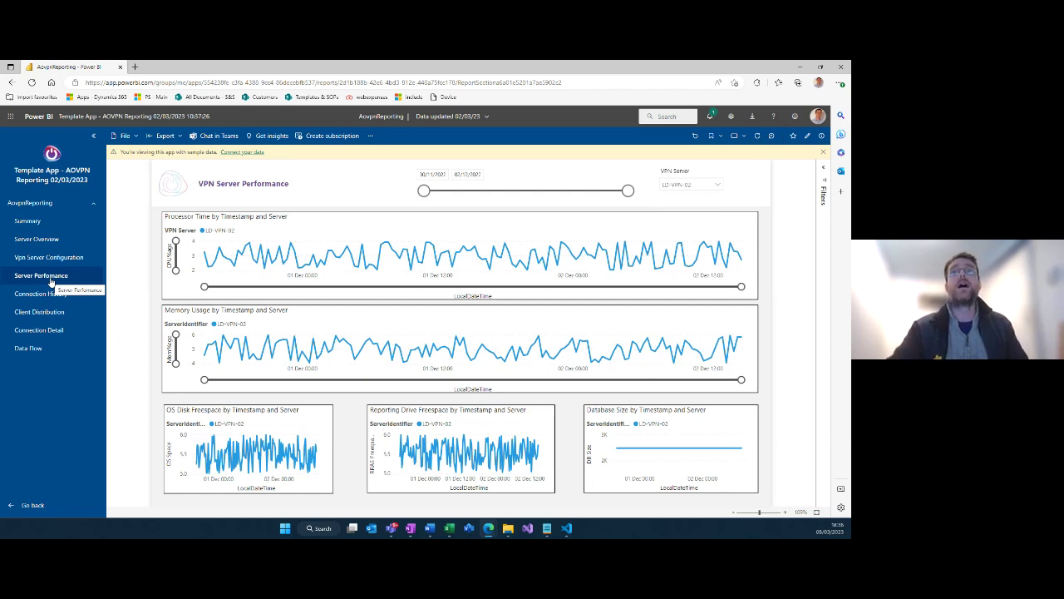
pyautogui.click(49, 278)
# Open the Connection History page and clear its VPN Server and Username filters to include all servers and users.
pyautogui.click(64, 295)
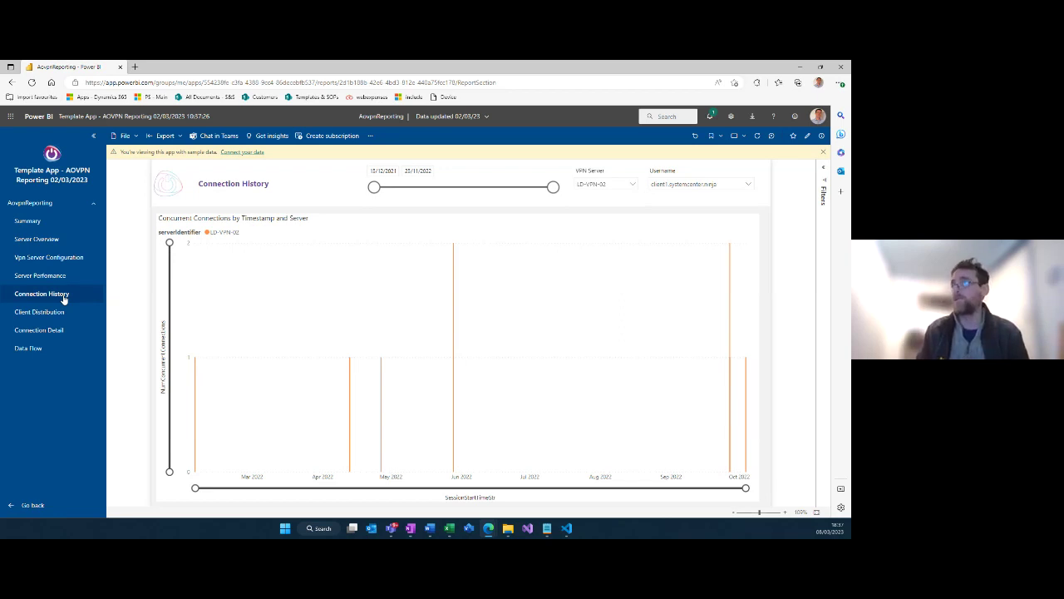
pyautogui.click(64, 297)
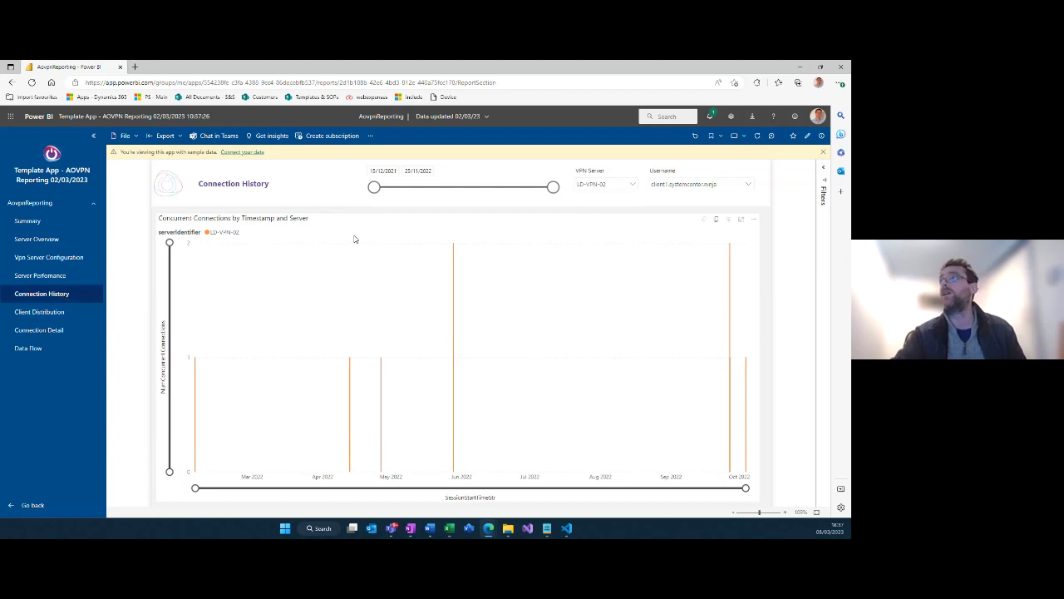
pyautogui.click(634, 185)
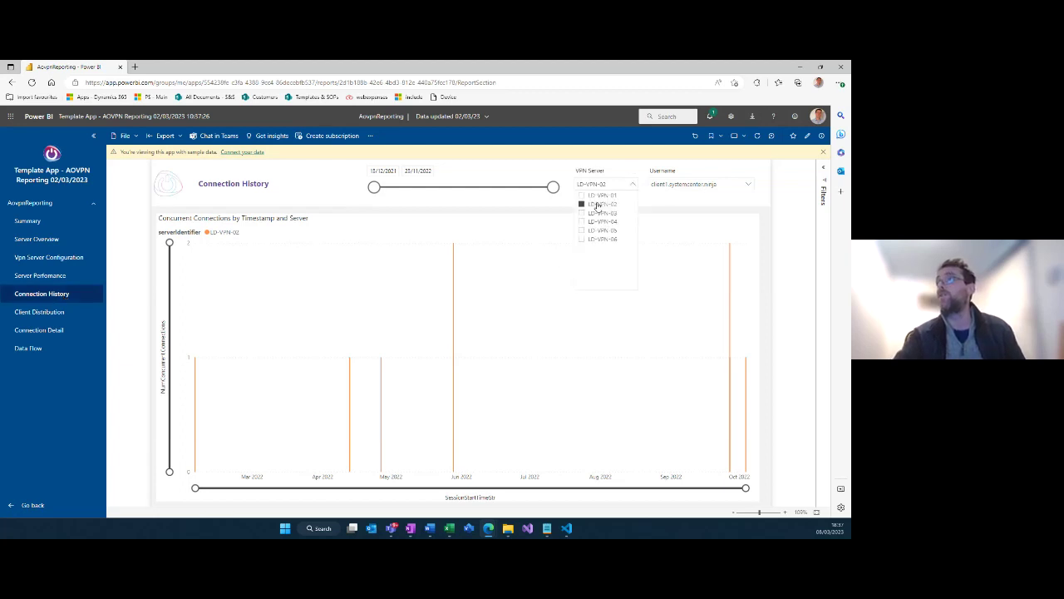
pyautogui.click(587, 205)
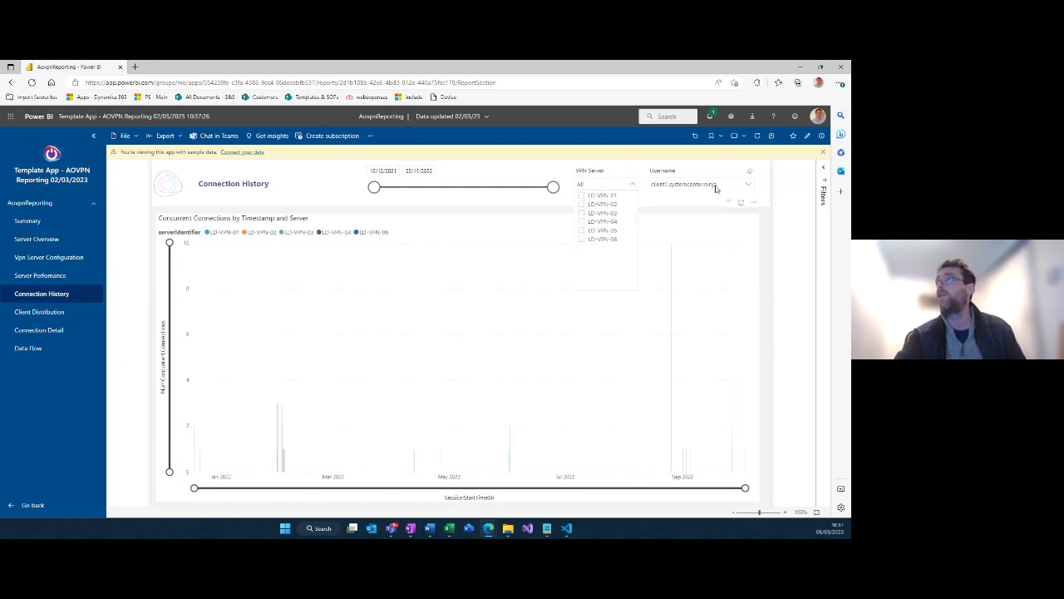
pyautogui.click(749, 185)
pyautogui.click(656, 196)
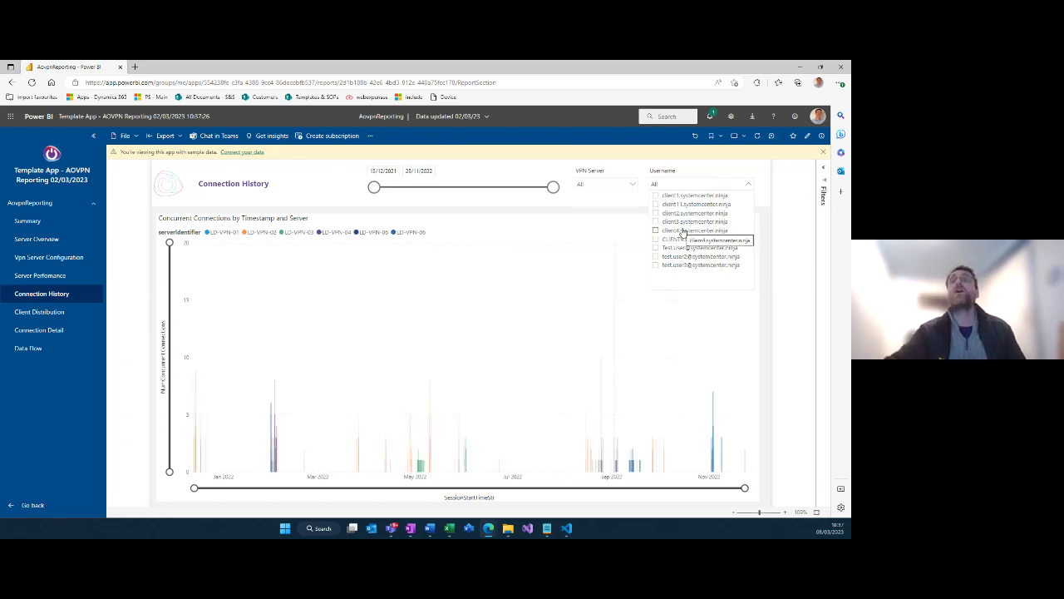
# Narrow the Connection History chart to begin in April 2022 with a lower connection-count maximum, and filter it to the first test user account.
pyautogui.moveTo(374, 187); pyautogui.dragTo(433, 191)
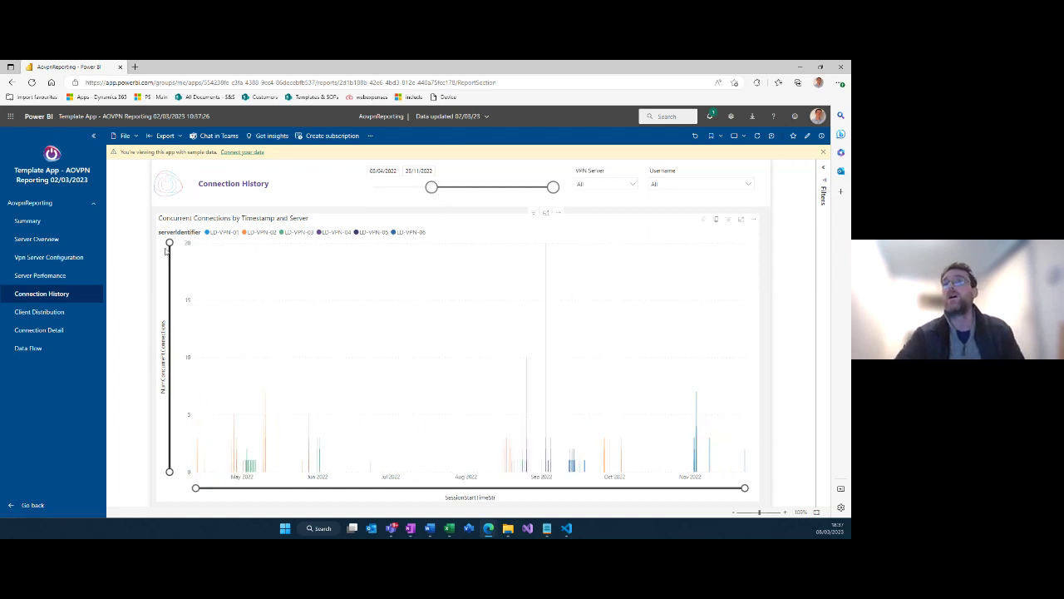
pyautogui.moveTo(170, 242); pyautogui.dragTo(170, 263)
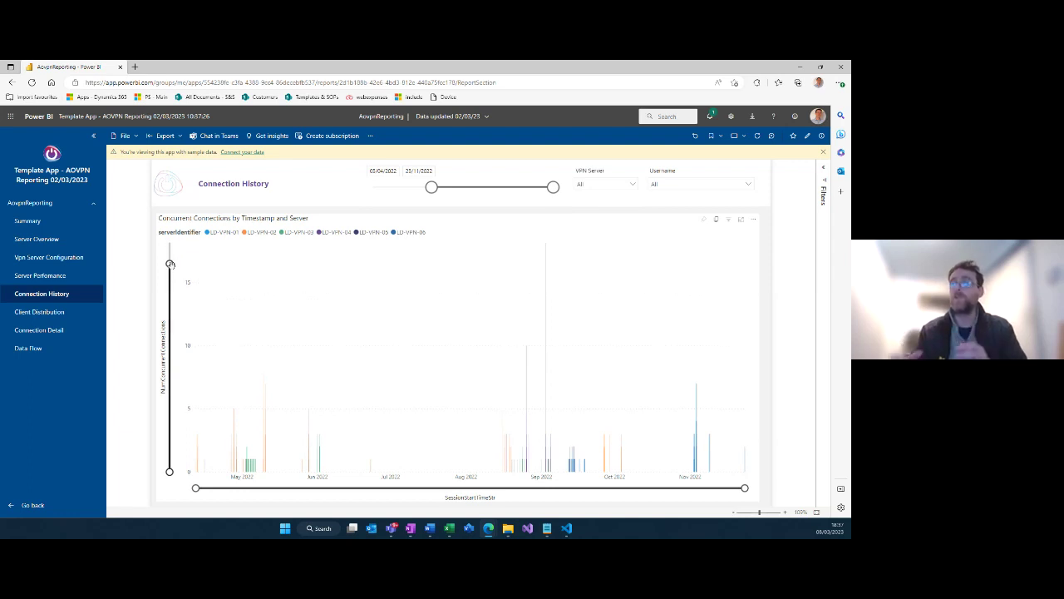
pyautogui.click(710, 188)
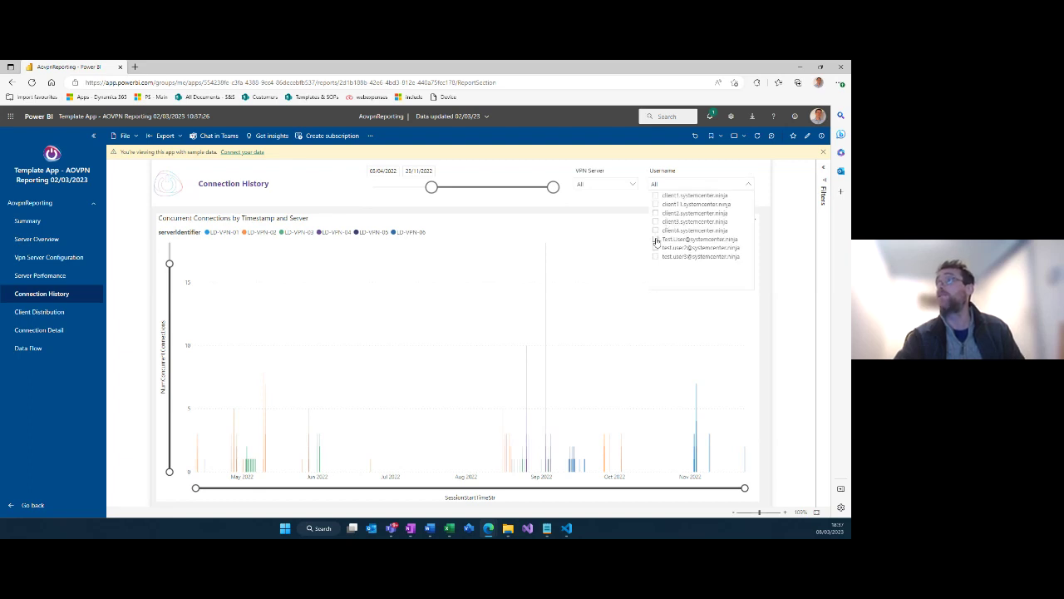
pyautogui.click(656, 239)
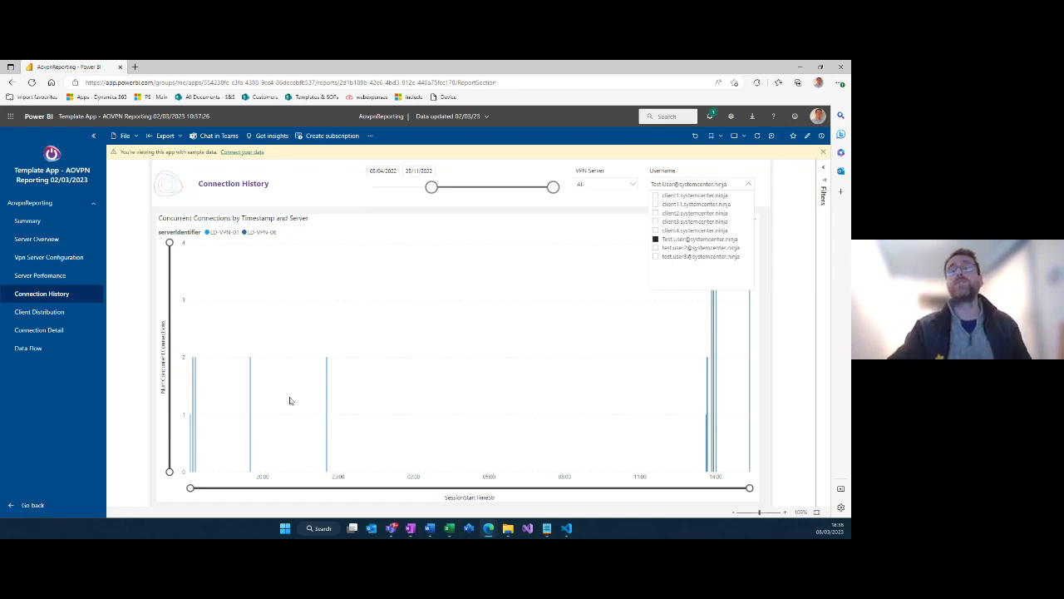
# Open the Connection Detail page and clear the Username filter to include all users.
pyautogui.click(48, 332)
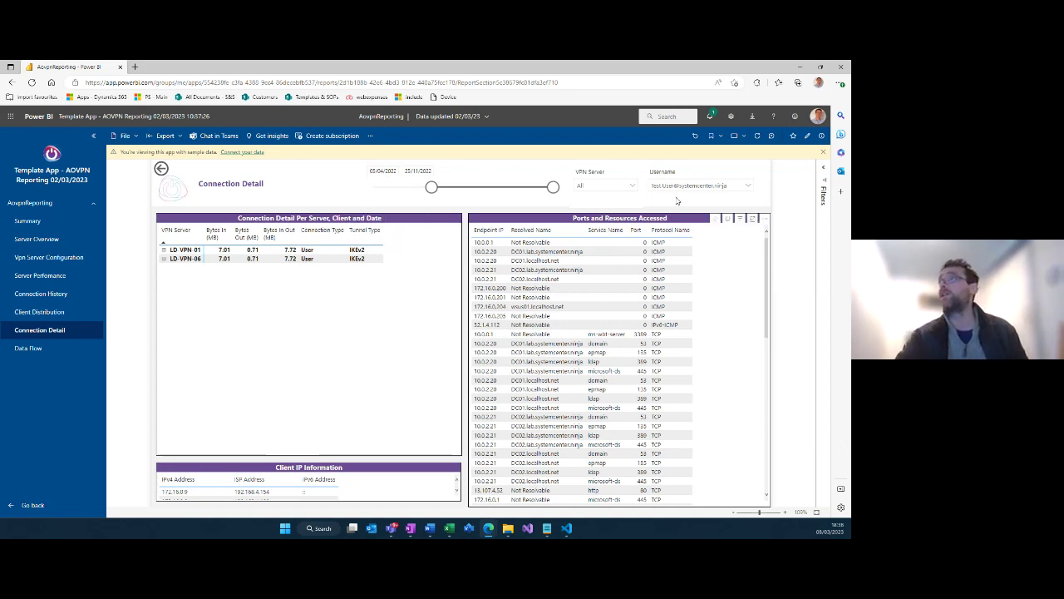
pyautogui.click(748, 186)
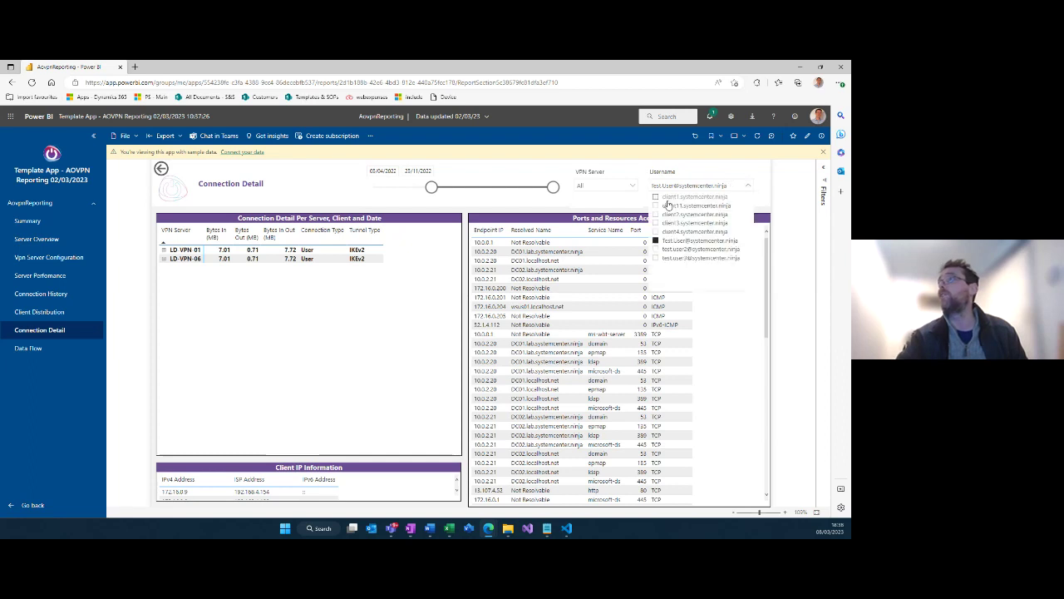
pyautogui.click(656, 241)
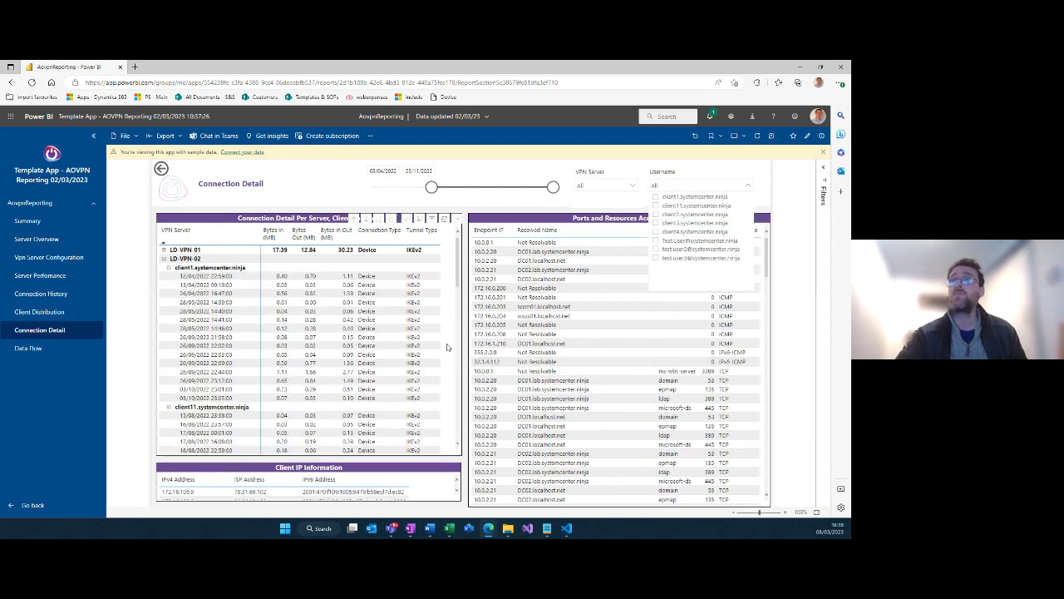
# Collapse LD-VPN-02, expand LD-VPN-04, and examine client1's 23/08/2022 21:05 session and client4's 02/09/2022 18:31 session.
pyautogui.click(165, 264)
pyautogui.click(164, 259)
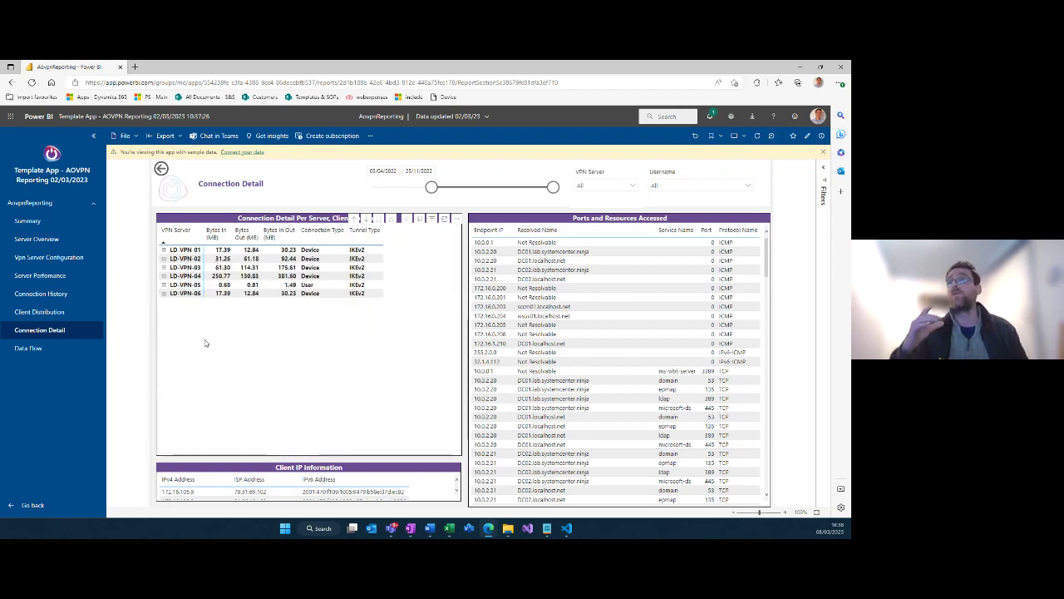
pyautogui.click(164, 277)
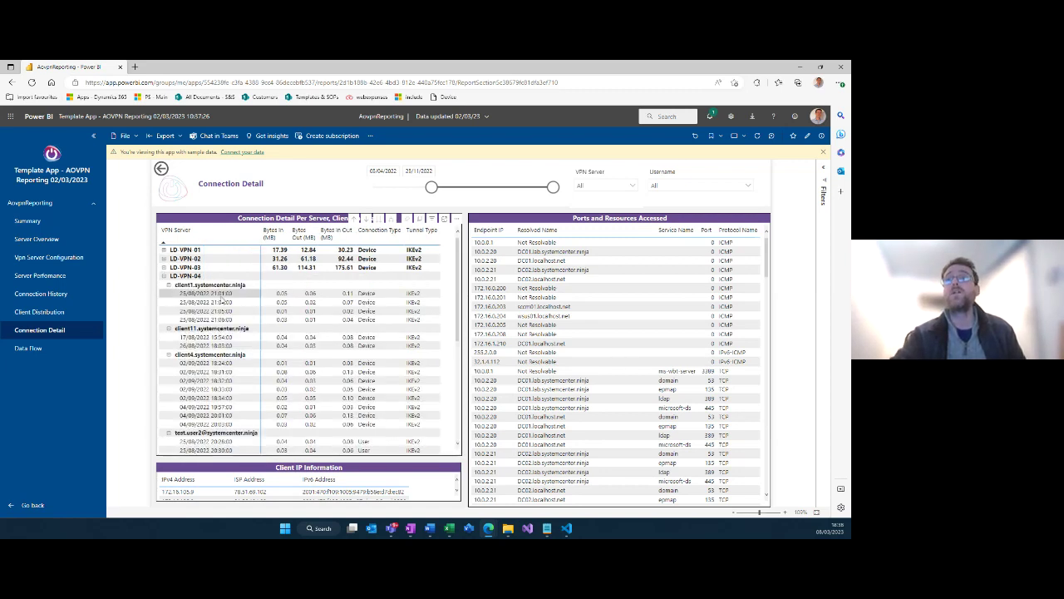
pyautogui.click(202, 311)
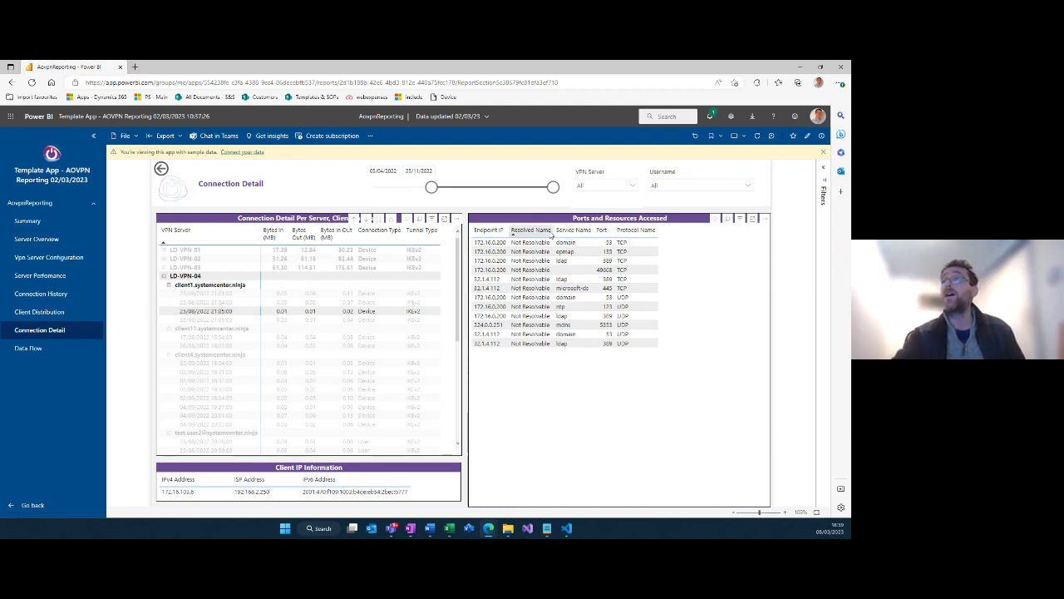
pyautogui.click(220, 374)
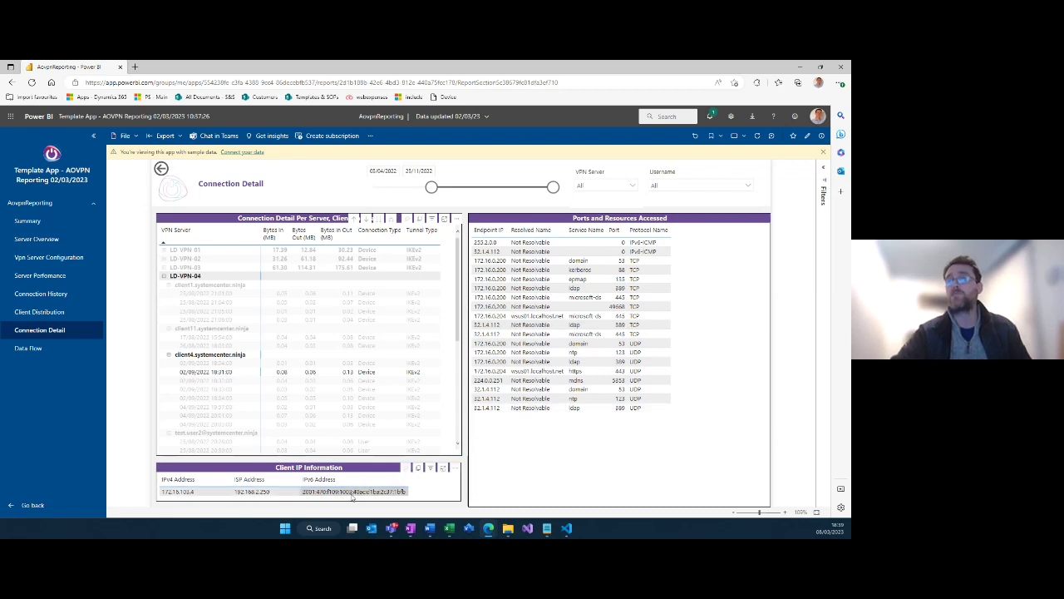
# Examine the Client Distribution and Data Flow pages, and revisit Server Overview and VPN Server Configuration.
pyautogui.click(47, 319)
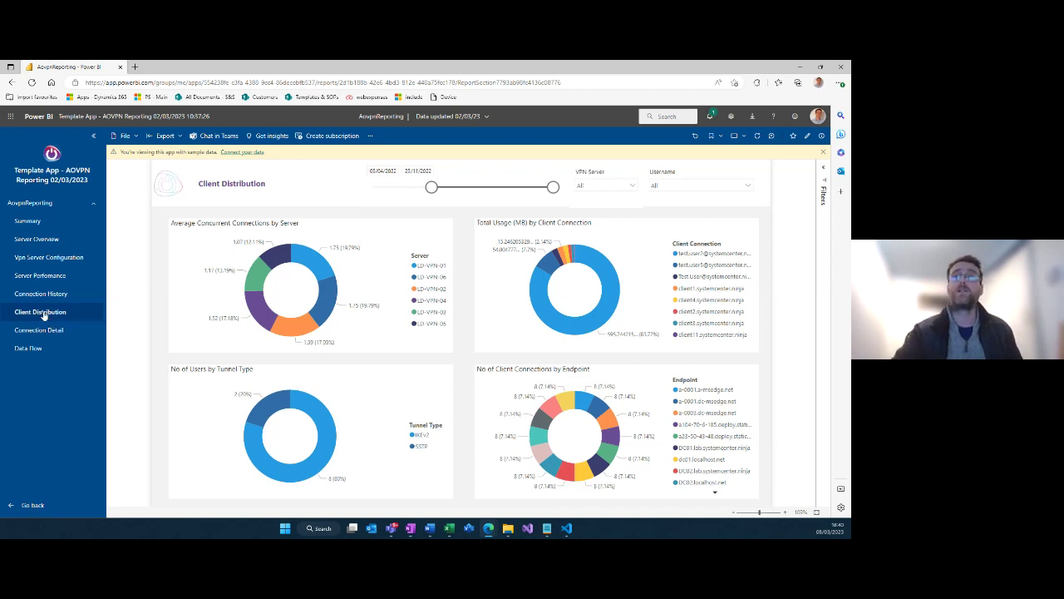
pyautogui.click(40, 348)
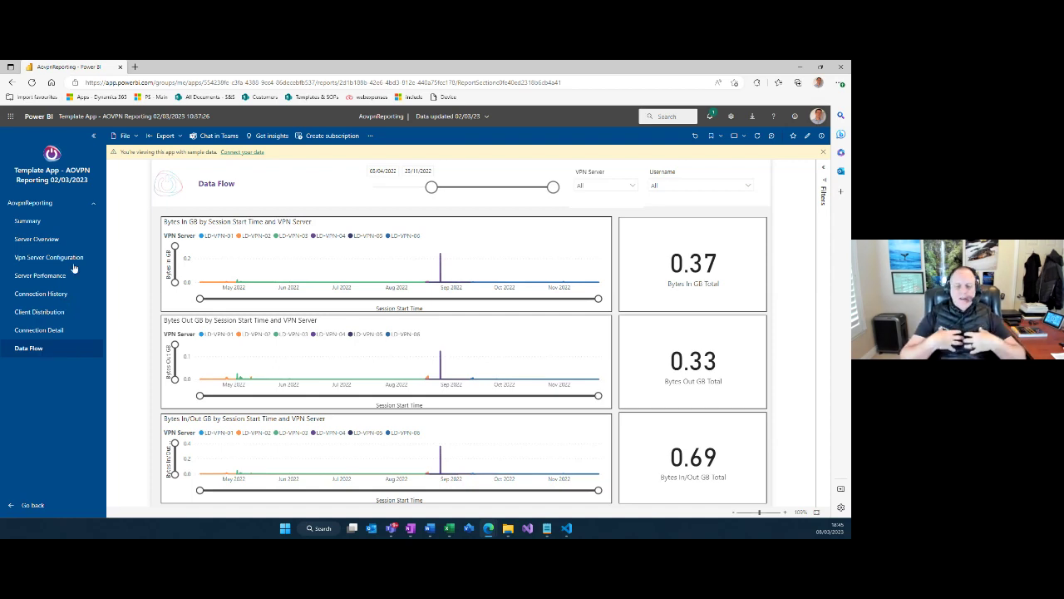
pyautogui.click(48, 241)
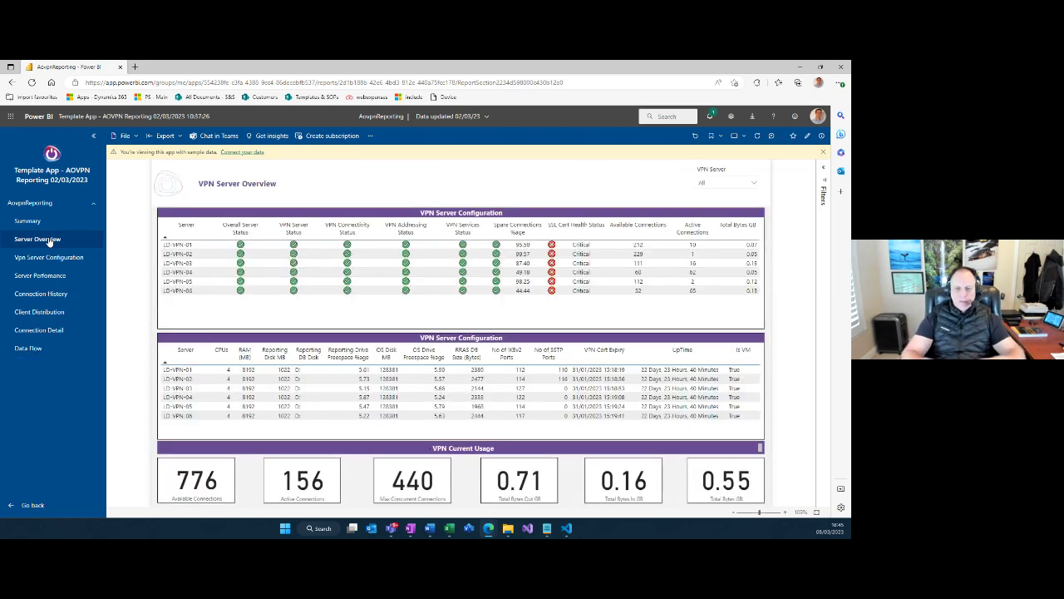
pyautogui.click(57, 257)
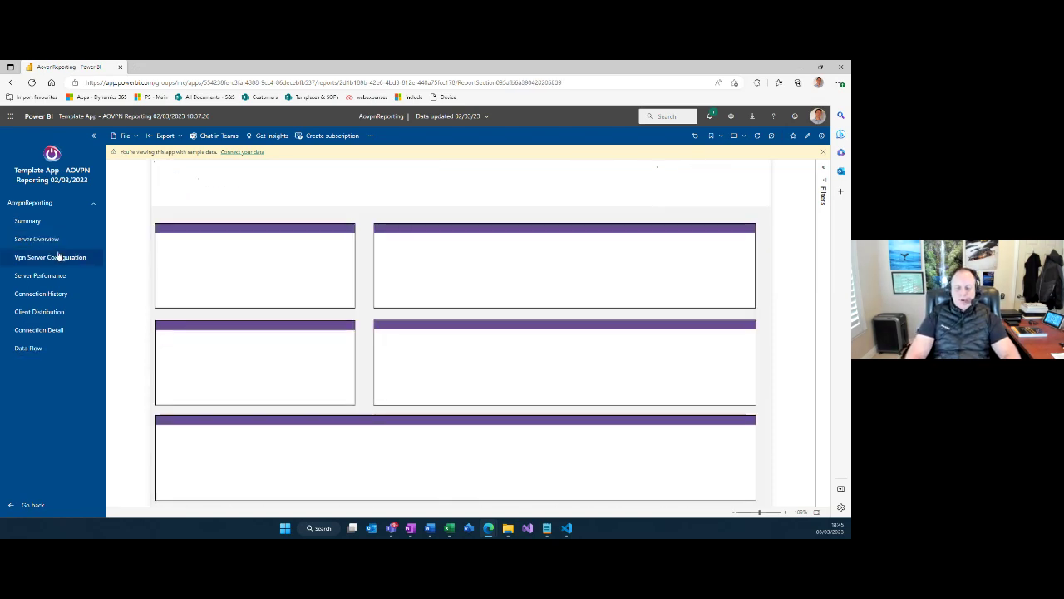